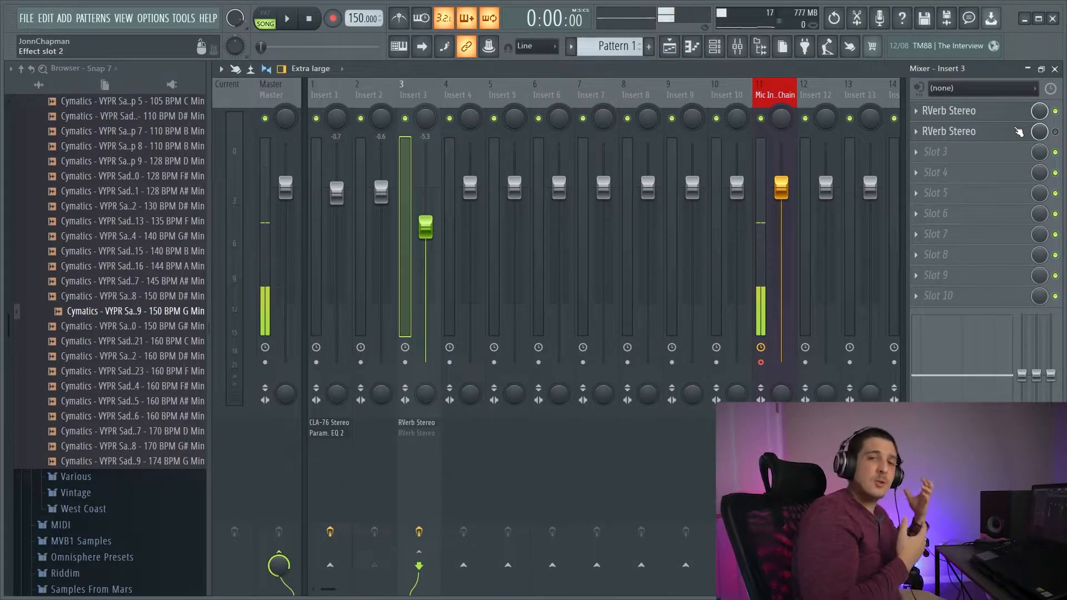
Switch Insert 3 from the first RVerb Stereo to the second and set the second one's PreDelay to 25.0.
{"action": "left_click", "coordinate": [1018, 131]}
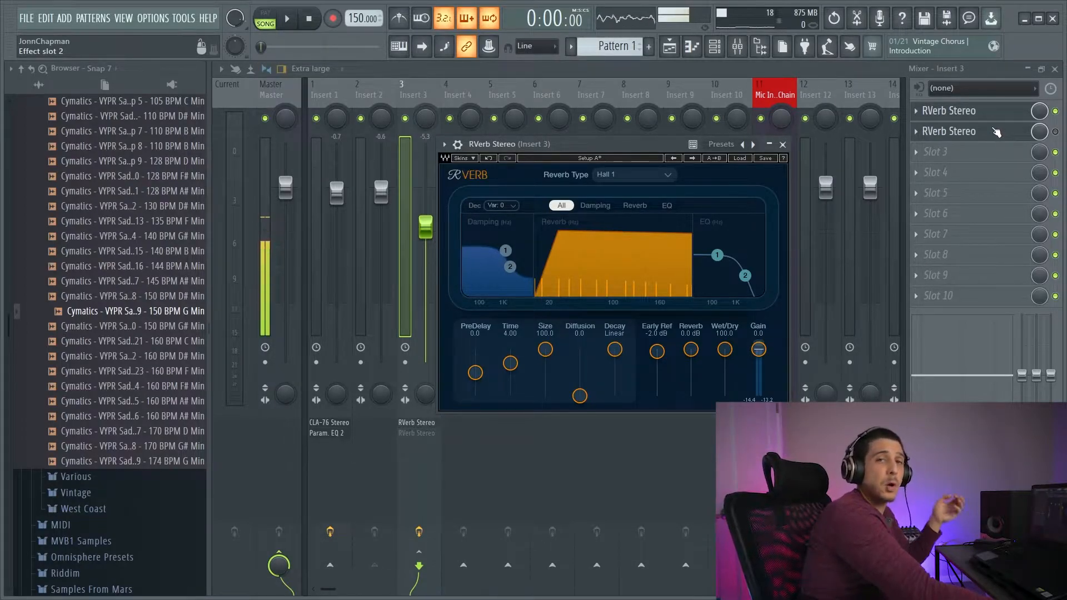
{"action": "left_click", "coordinate": [1055, 111]}
{"action": "left_click", "coordinate": [1056, 132]}
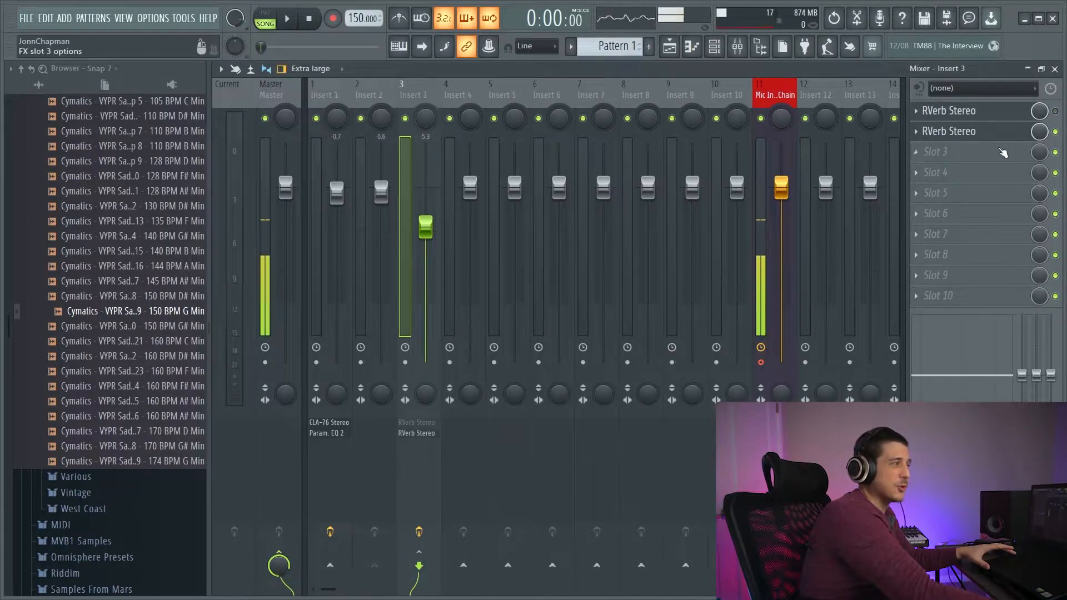
{"action": "left_click", "coordinate": [972, 133]}
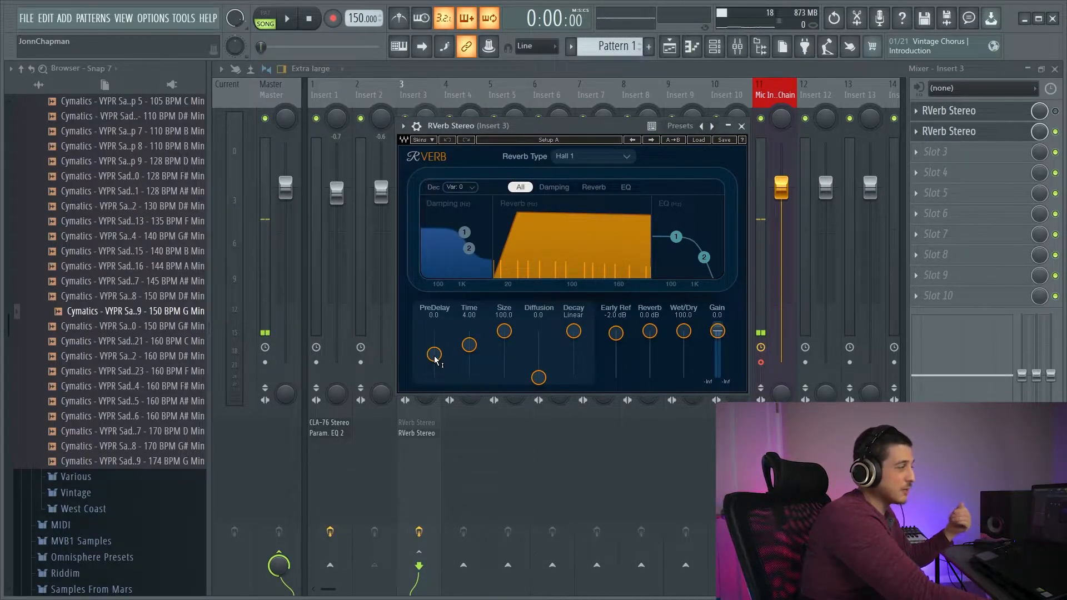
{"action": "mouse_move", "coordinate": [435, 355]}
{"action": "left_mouse_down"}
{"action": "mouse_move", "coordinate": [434, 321]}
{"action": "mouse_move", "coordinate": [434, 350]}
{"action": "left_mouse_up"}
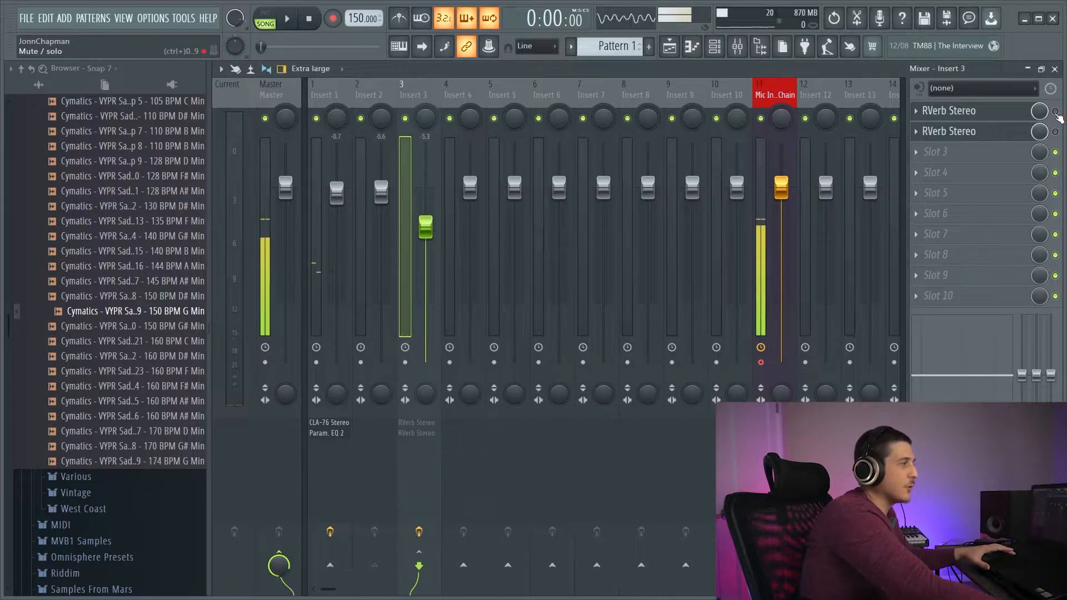
Enable only the first RVerb Stereo on Insert 3 and play the song to hear it without PreDelay.
{"action": "left_click", "coordinate": [1056, 111]}
{"action": "key", "text": "space"}
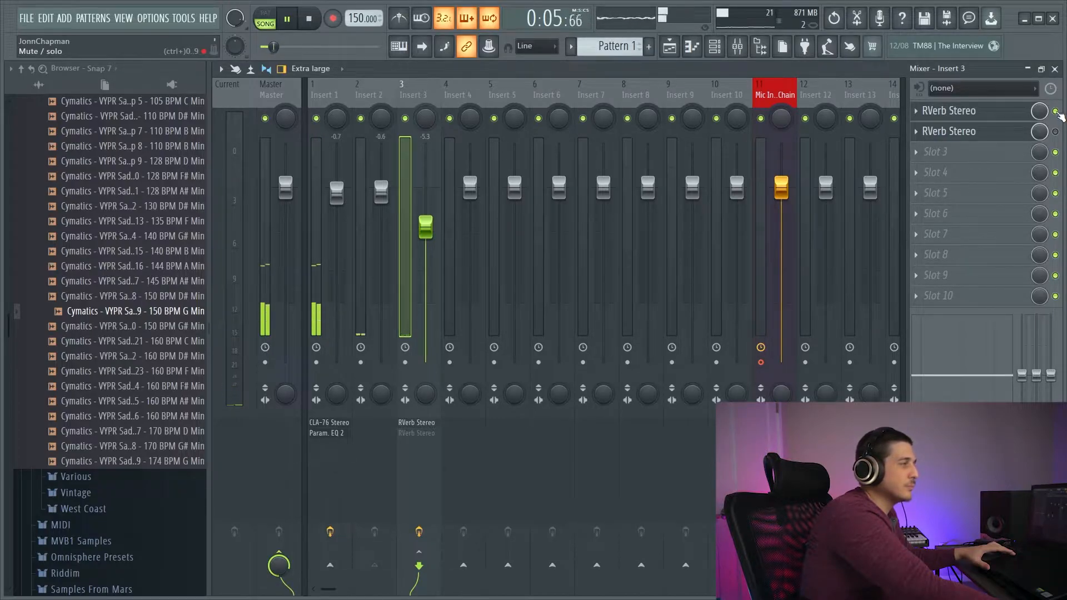
{"action": "key", "text": "space"}
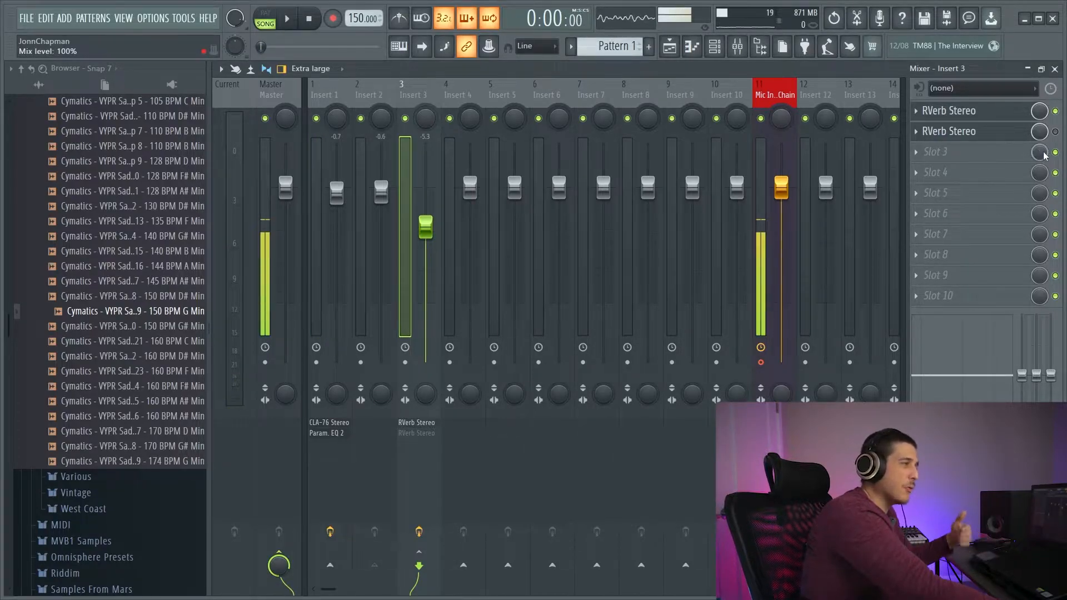
{"action": "key", "text": "space"}
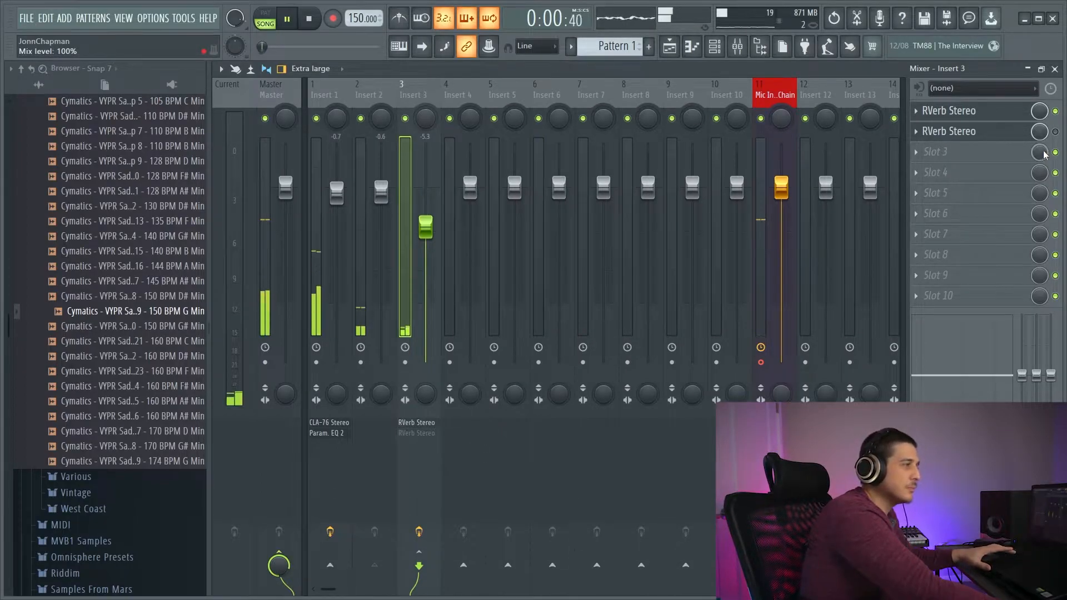
Bypass the first RVerb Stereo on Insert 3, enable the second, and play the song through it.
{"action": "left_click", "coordinate": [1056, 112]}
{"action": "left_click", "coordinate": [1055, 132]}
{"action": "key", "text": "space"}
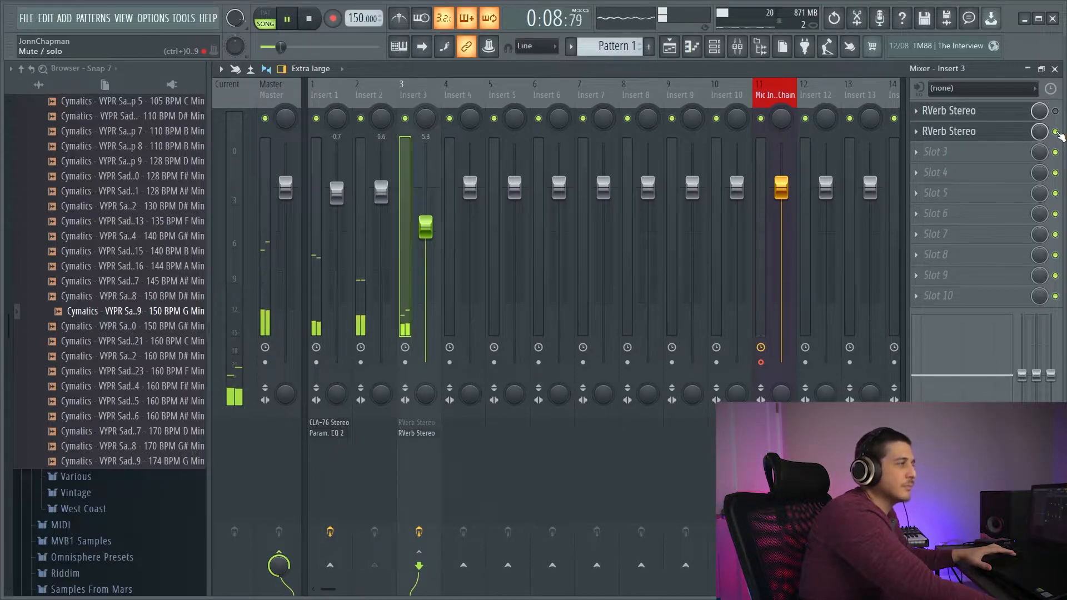
{"action": "key", "text": "space"}
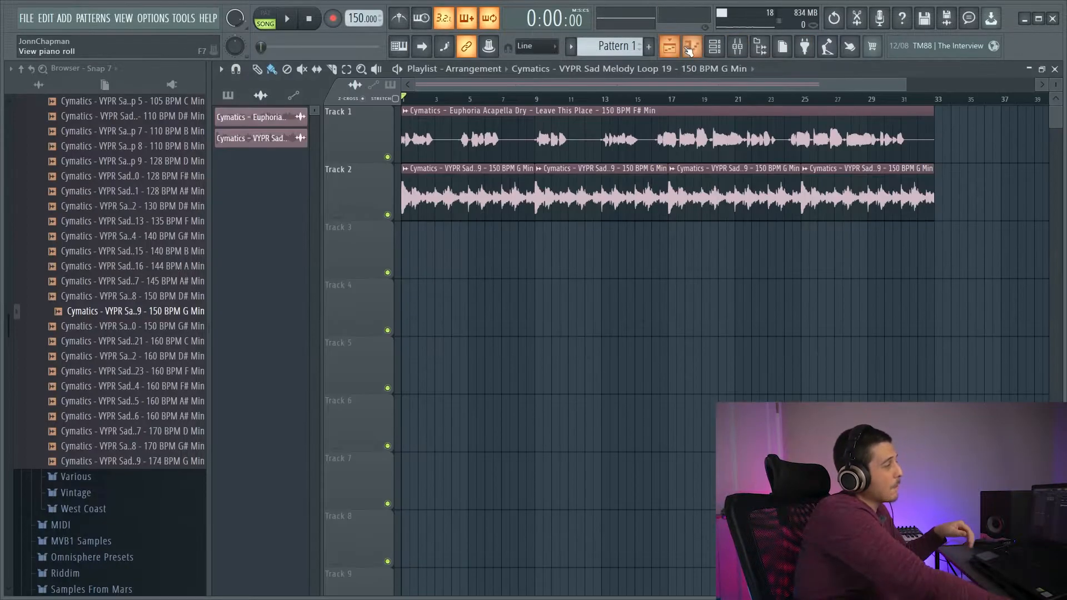
Solo Track 1 in the playlist and play the vocal while raising the second RVerb Stereo's Time to 7.24.
{"action": "left_click", "coordinate": [670, 46]}
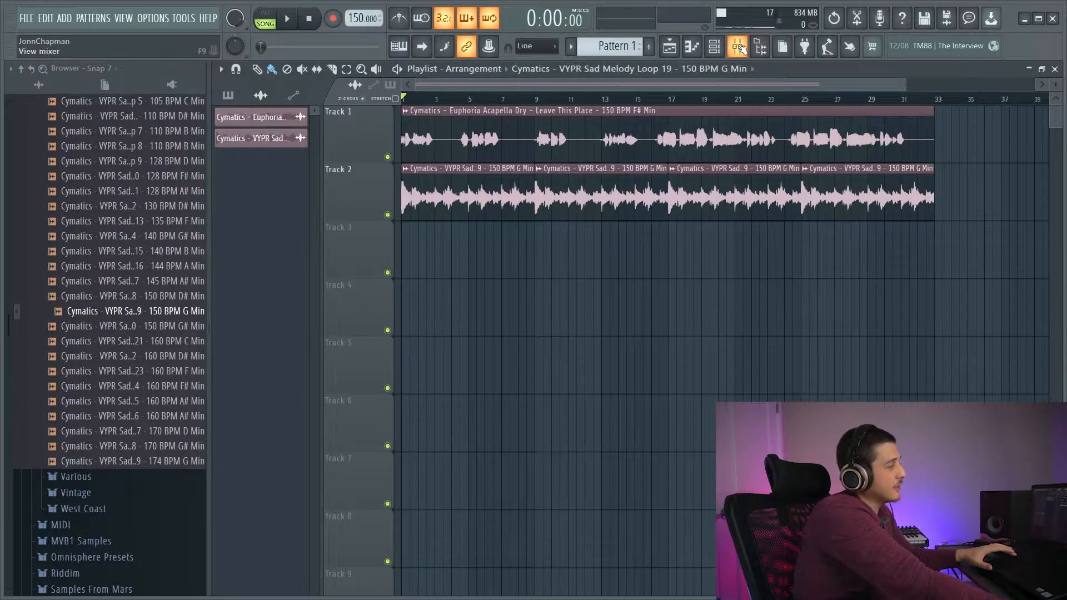
{"action": "right_click", "coordinate": [388, 158]}
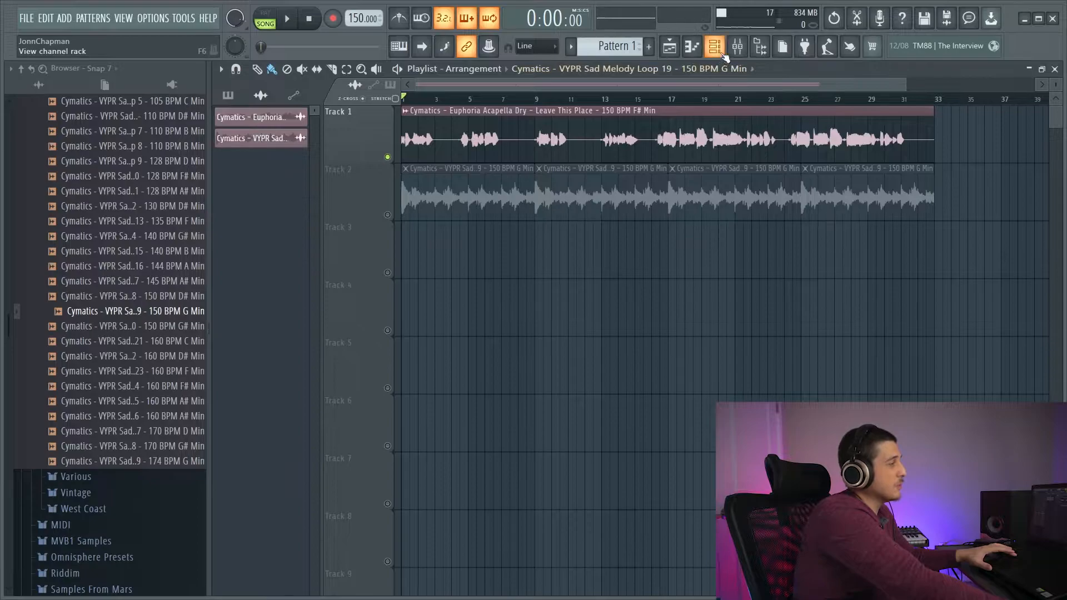
{"action": "key", "text": "space"}
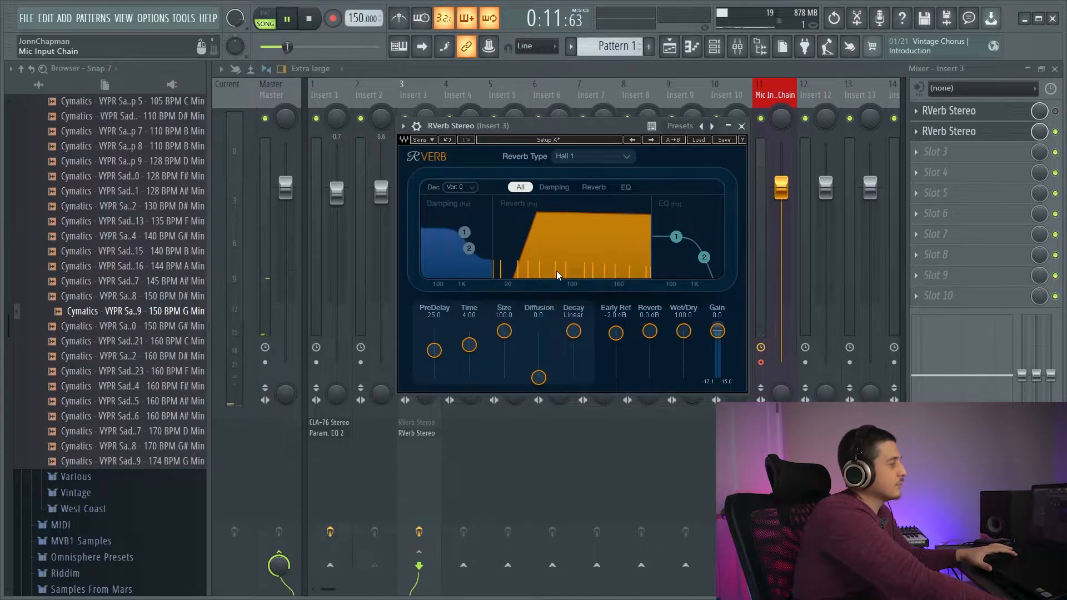
{"action": "key", "text": "space"}
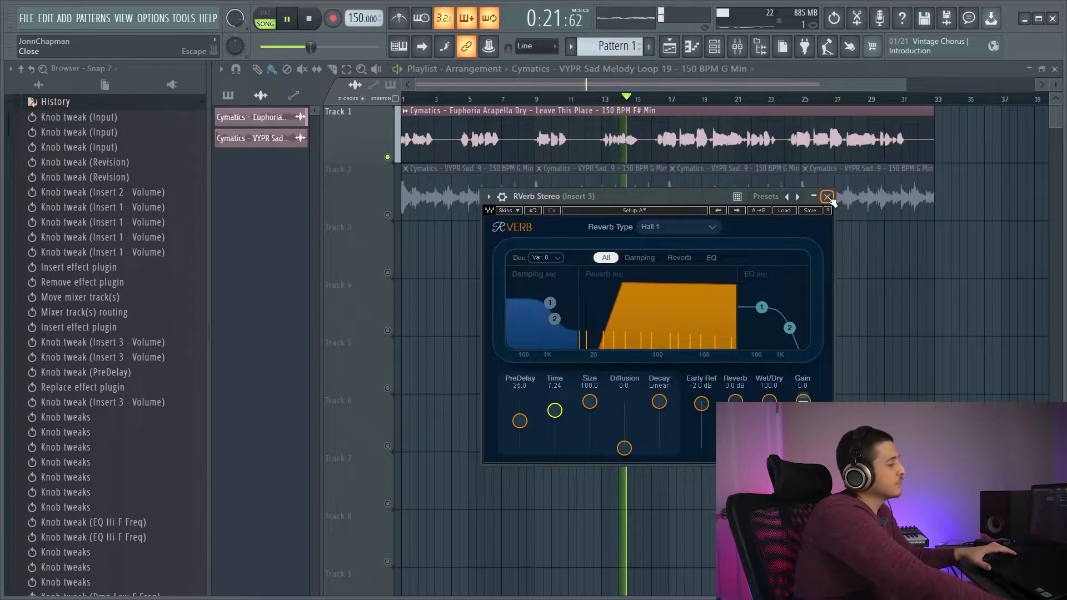
{"action": "left_click", "coordinate": [828, 196]}
{"action": "key", "text": "space"}
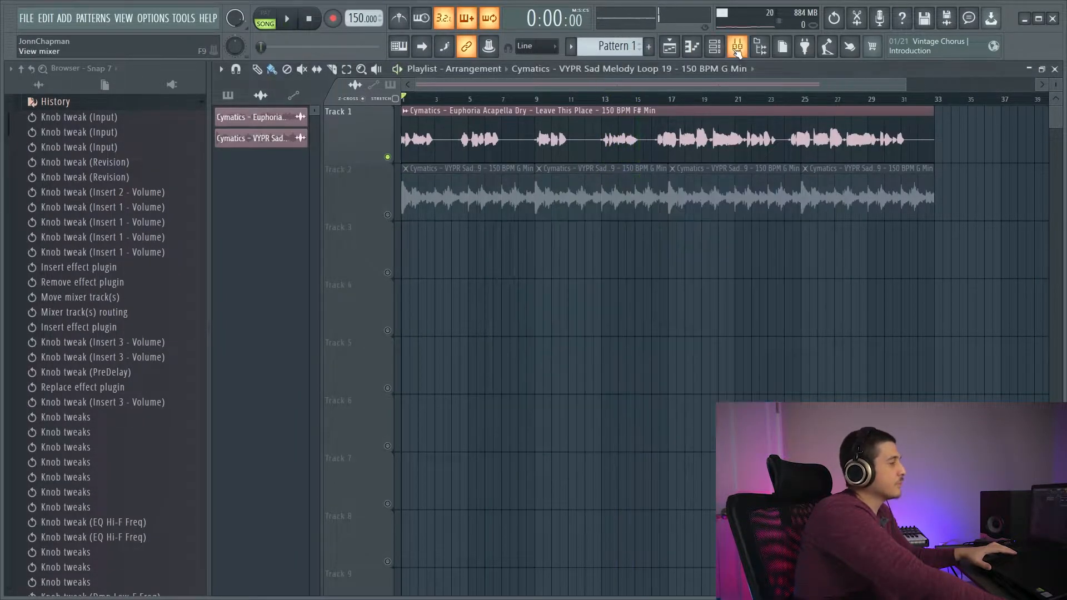
Unmute the Track 2 melody in the playlist.
{"action": "left_click", "coordinate": [737, 48]}
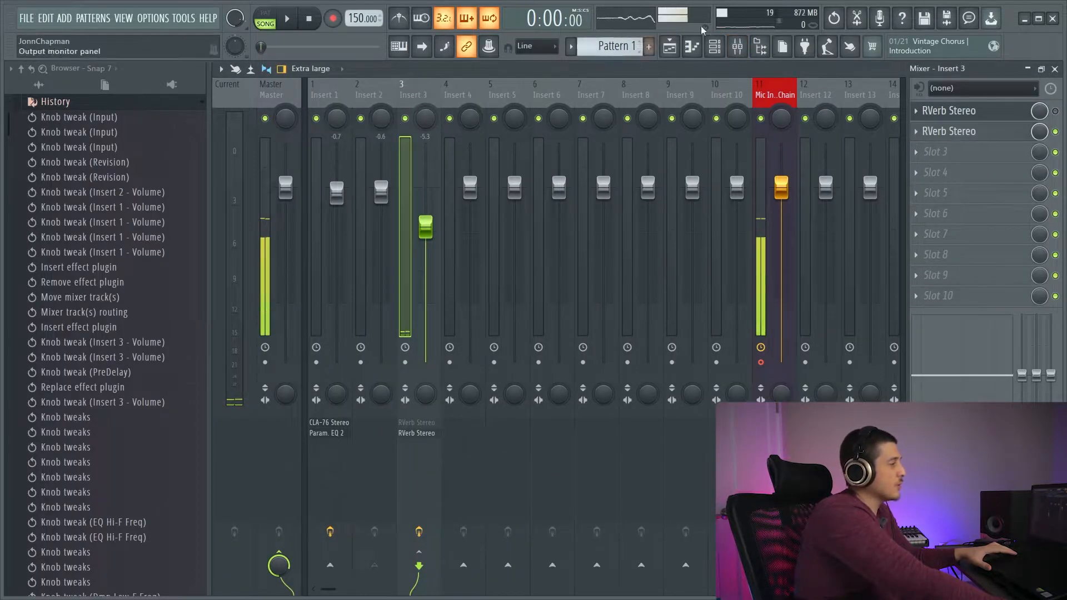
{"action": "left_click", "coordinate": [677, 47]}
{"action": "left_click", "coordinate": [388, 215]}
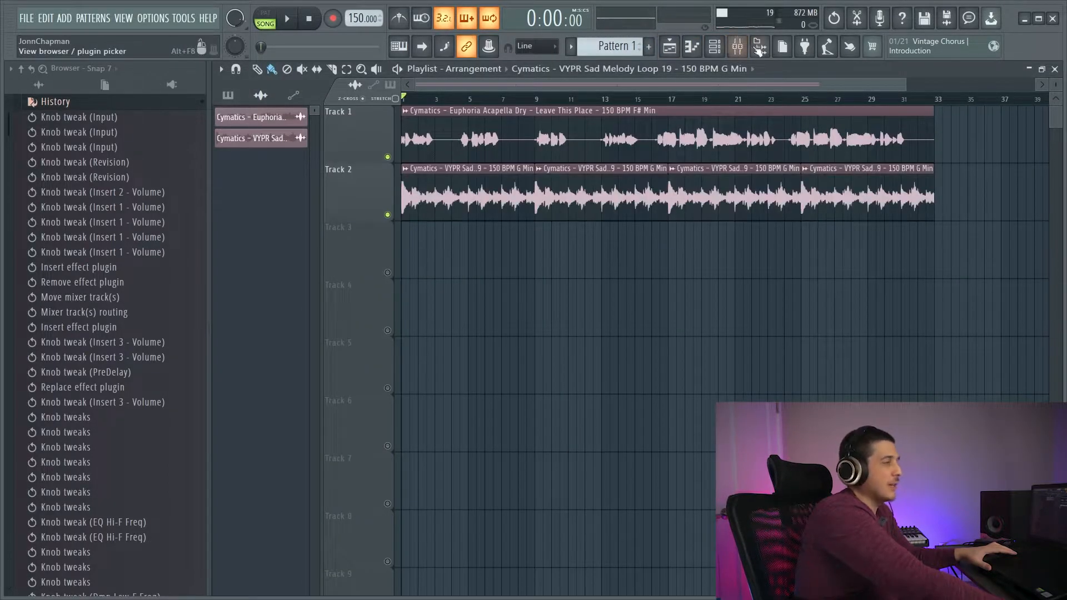
Reopen the second RVerb Stereo on Insert 3 and play the song while lowering its Time to 4.02.
{"action": "left_click", "coordinate": [738, 47]}
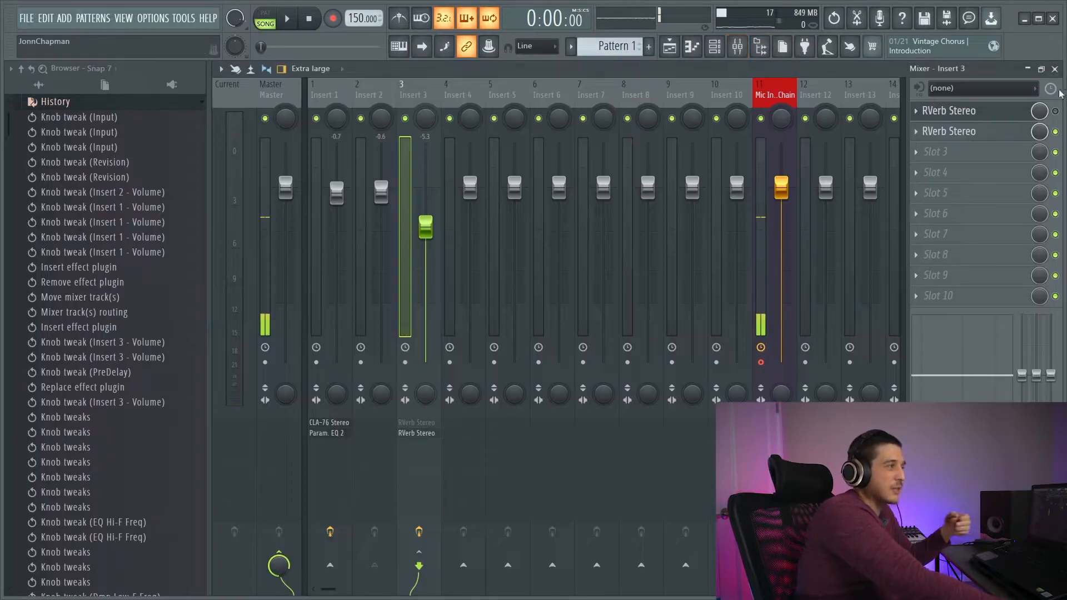
{"action": "left_click", "coordinate": [1006, 131]}
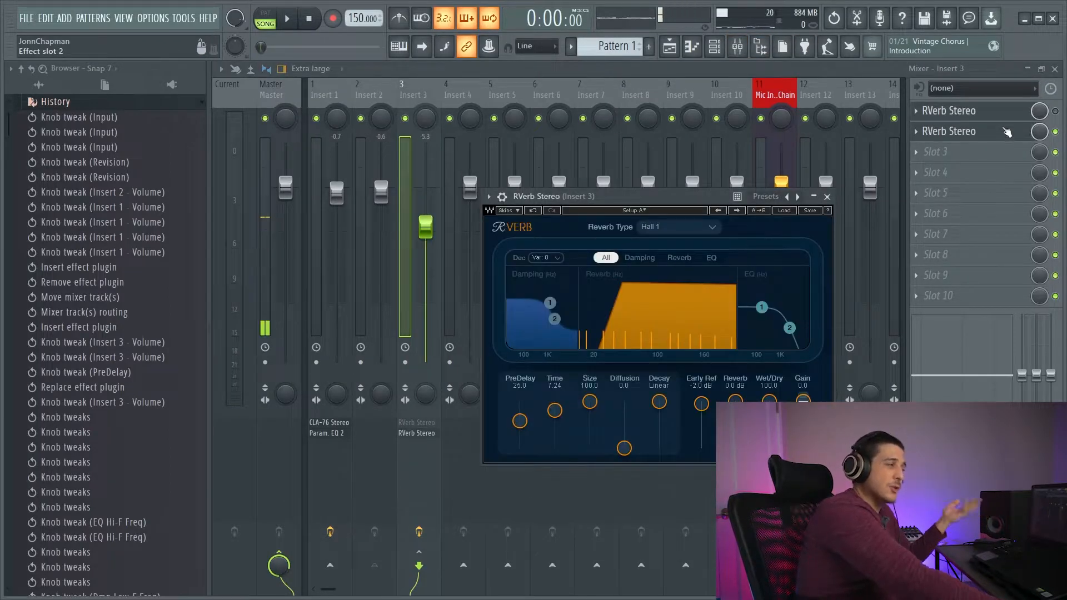
{"action": "key", "text": "space"}
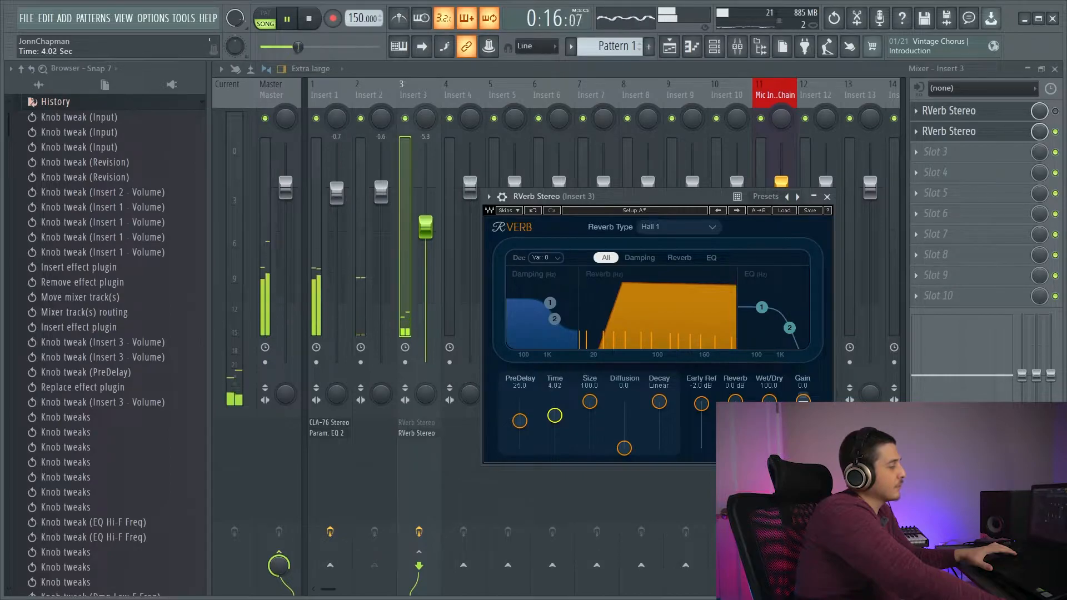
{"action": "key", "text": "space"}
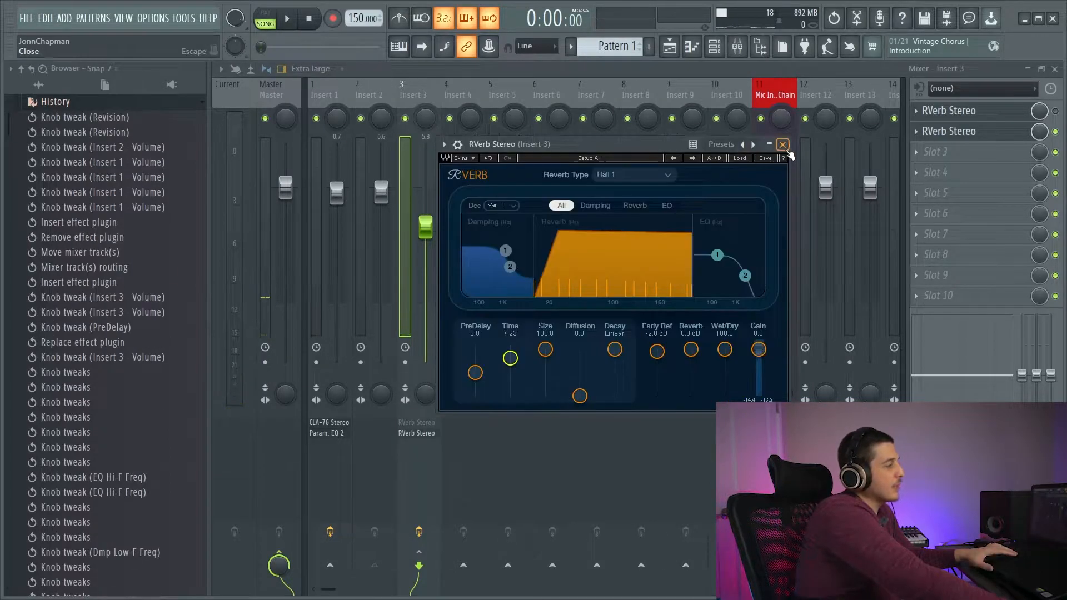
Close the plugin window, switch Insert 3 back to the first RVerb Stereo, and play the song through it.
{"action": "left_click", "coordinate": [781, 146]}
{"action": "left_click", "coordinate": [1056, 130]}
{"action": "left_click", "coordinate": [1056, 111]}
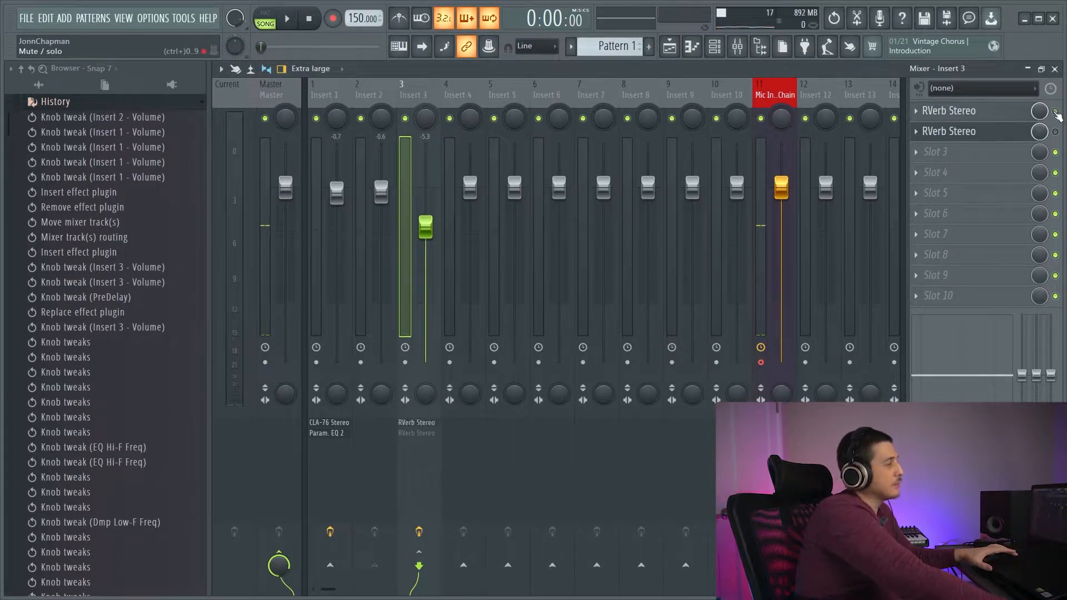
{"action": "key", "text": "space"}
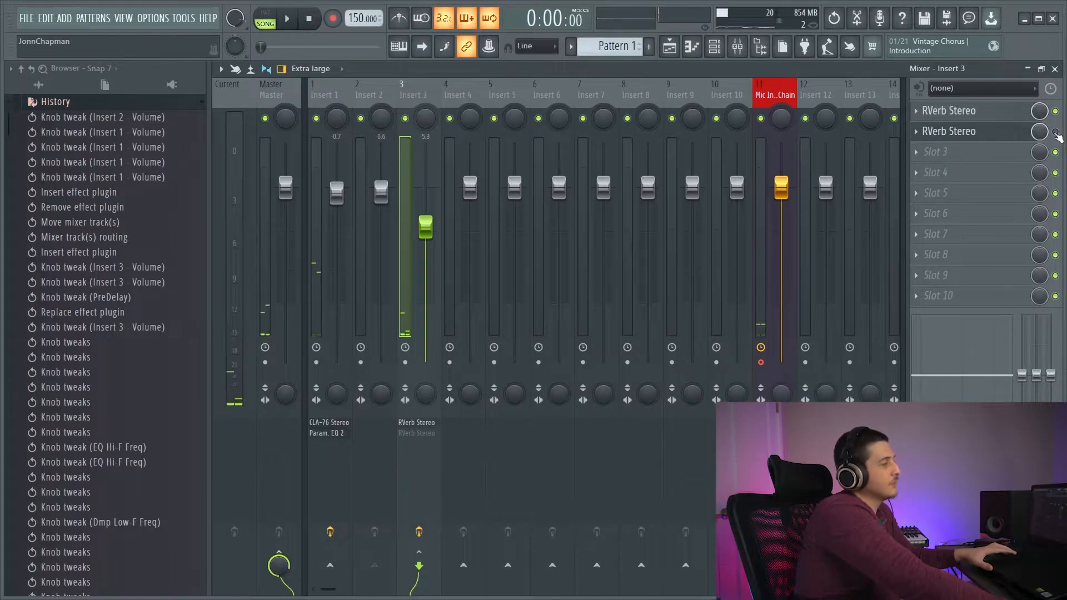
Switch Insert 3 to the second RVerb Stereo and play the song to compare the PreDelay version.
{"action": "left_click", "coordinate": [1055, 132]}
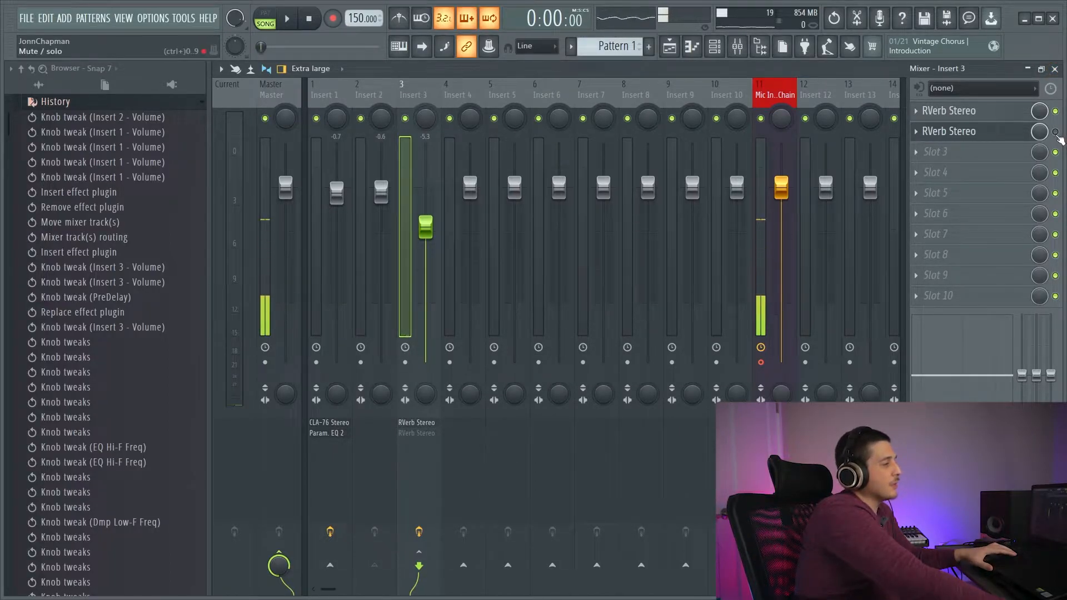
{"action": "left_click", "coordinate": [1056, 111]}
{"action": "key", "text": "space"}
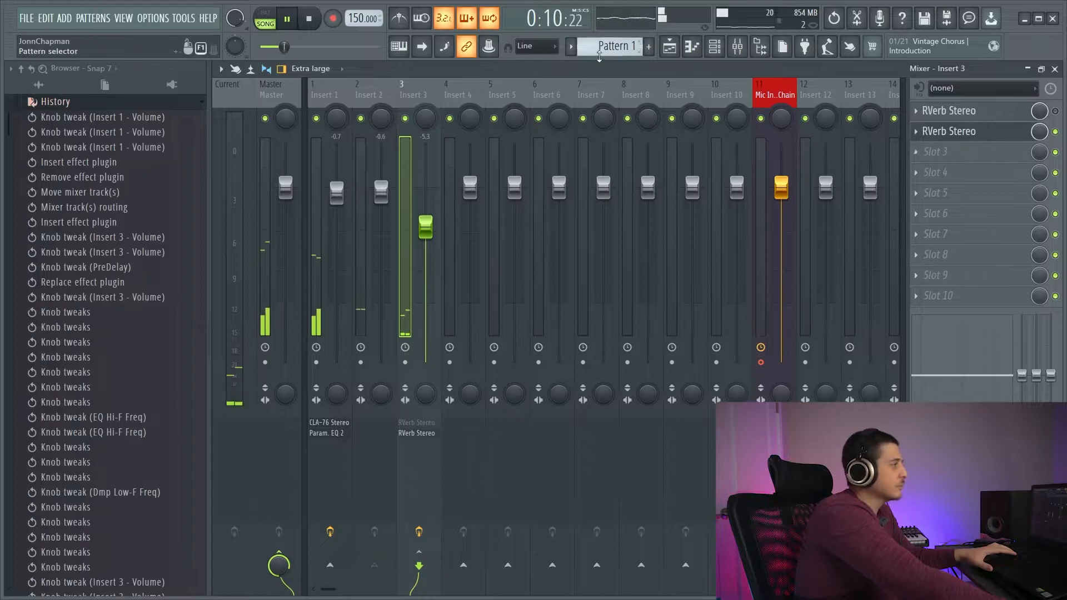
{"action": "left_click", "coordinate": [313, 27]}
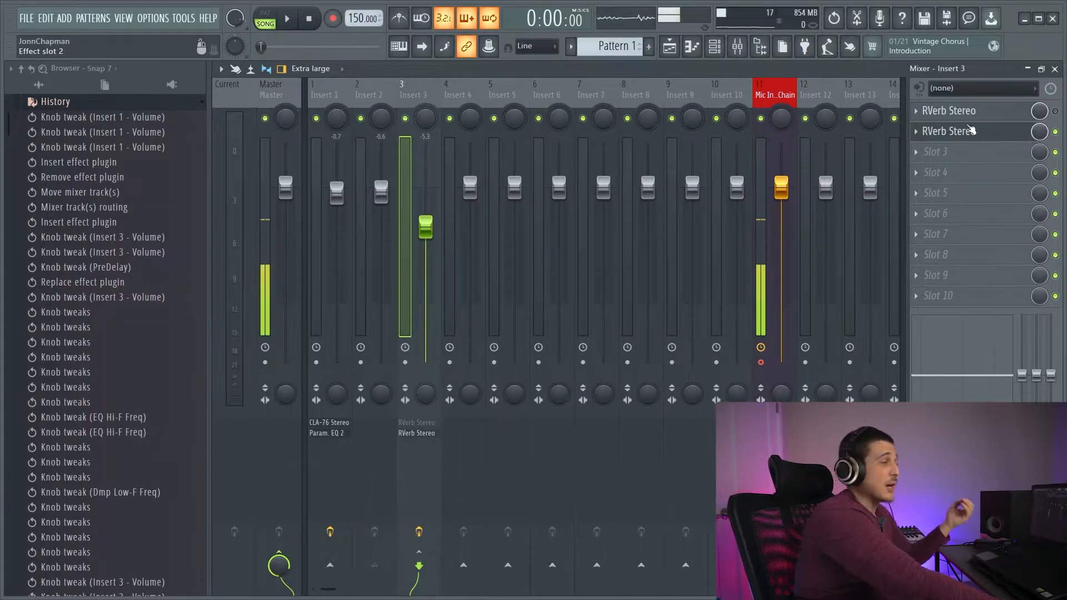
Lower Insert 3's volume to -6.1 dB and raise the second RVerb Stereo's Diffusion to 42.5 during playback.
{"action": "left_click_drag", "start_coordinate": [426, 226], "coordinate": [426, 227]}
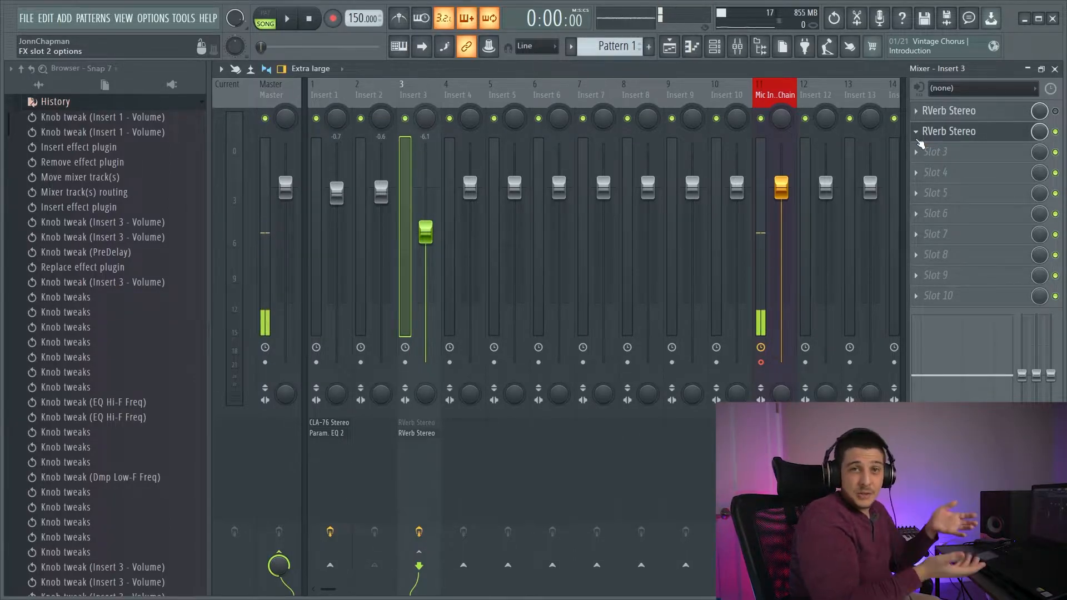
{"action": "left_click", "coordinate": [939, 132]}
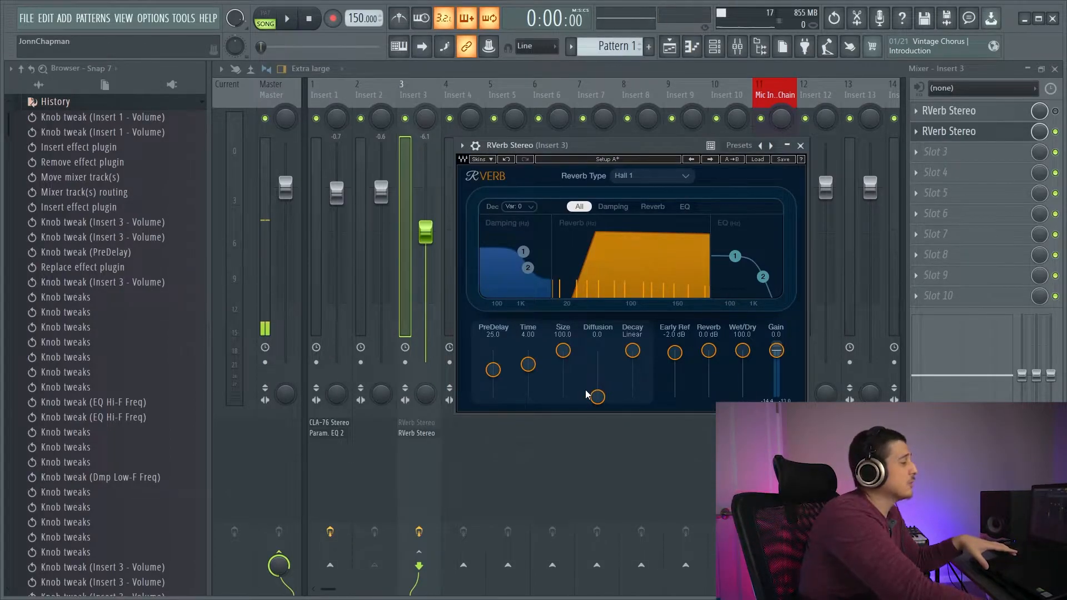
{"action": "key", "text": "space"}
{"action": "left_click_drag", "start_coordinate": [597, 397], "coordinate": [597, 378]}
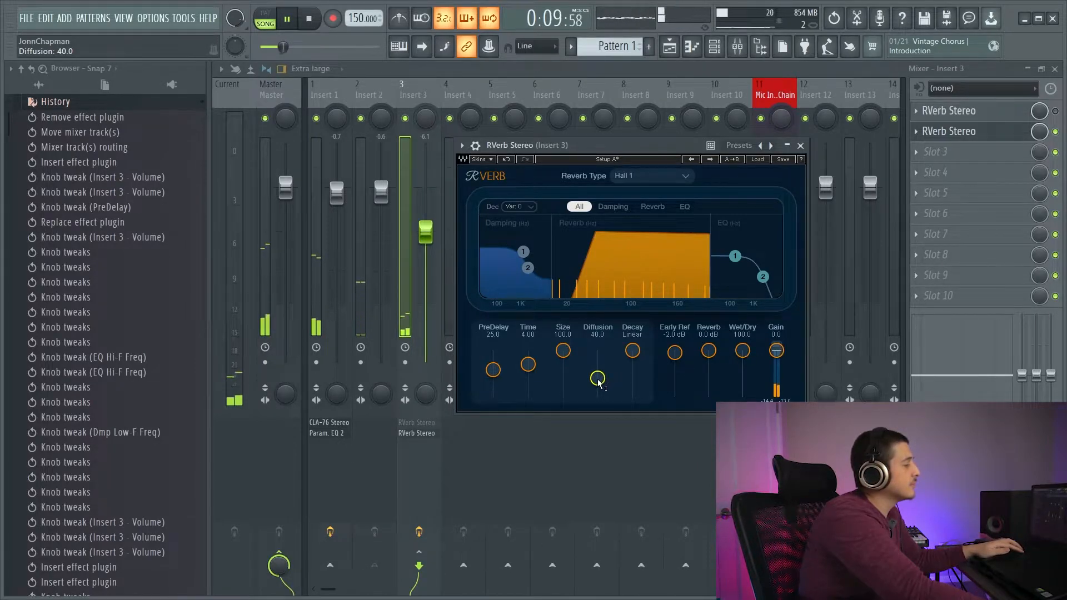
{"action": "left_click_drag", "start_coordinate": [598, 382], "coordinate": [598, 377]}
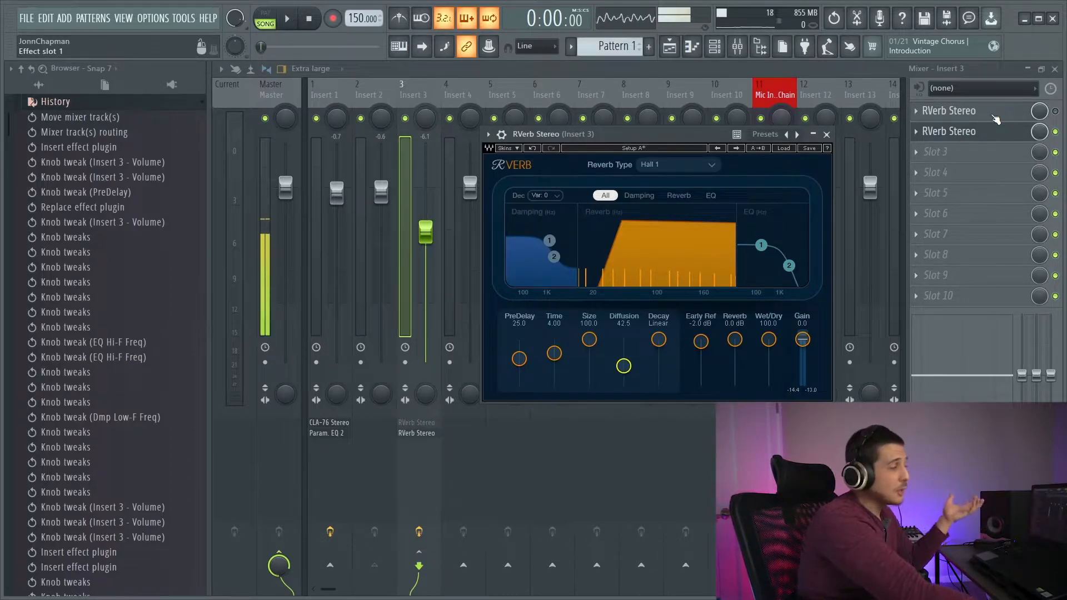
Set the second RVerb Stereo's Diffusion to 0.0 and play the song to hear the difference.
{"action": "left_click_drag", "start_coordinate": [627, 369], "coordinate": [639, 382]}
{"action": "key", "text": "space"}
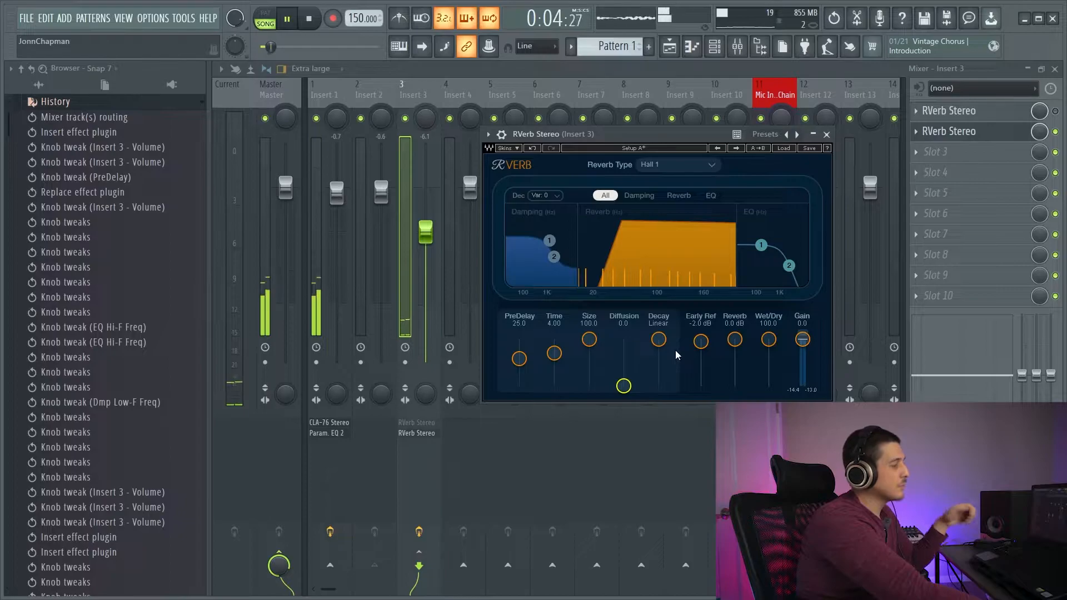
{"action": "key", "text": "space"}
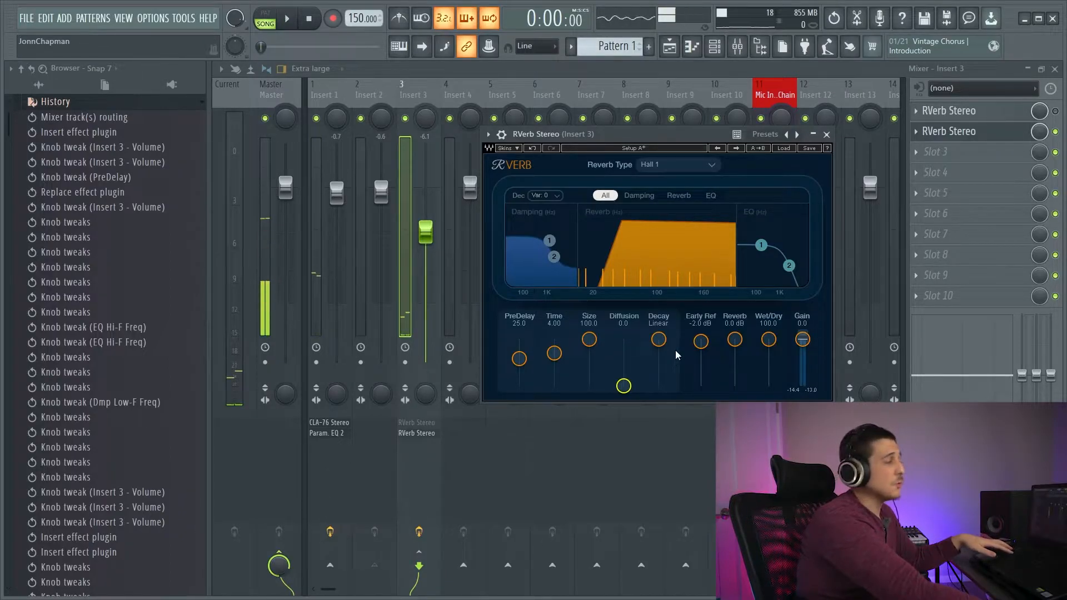
Undo the last Diffusion change and play the song again.
{"action": "key", "text": "ctrl+z"}
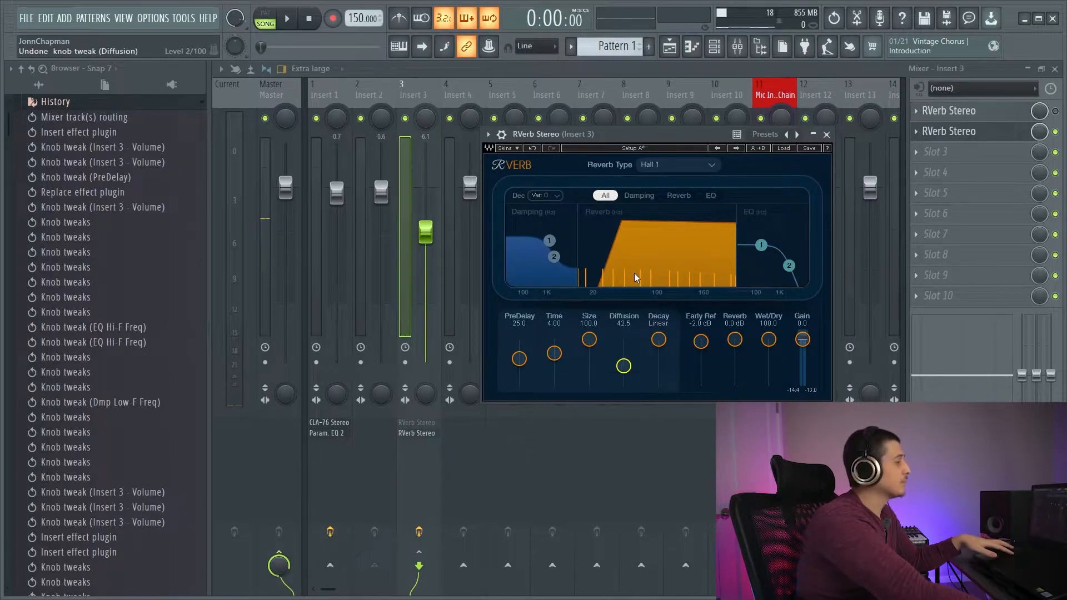
{"action": "key", "text": "space"}
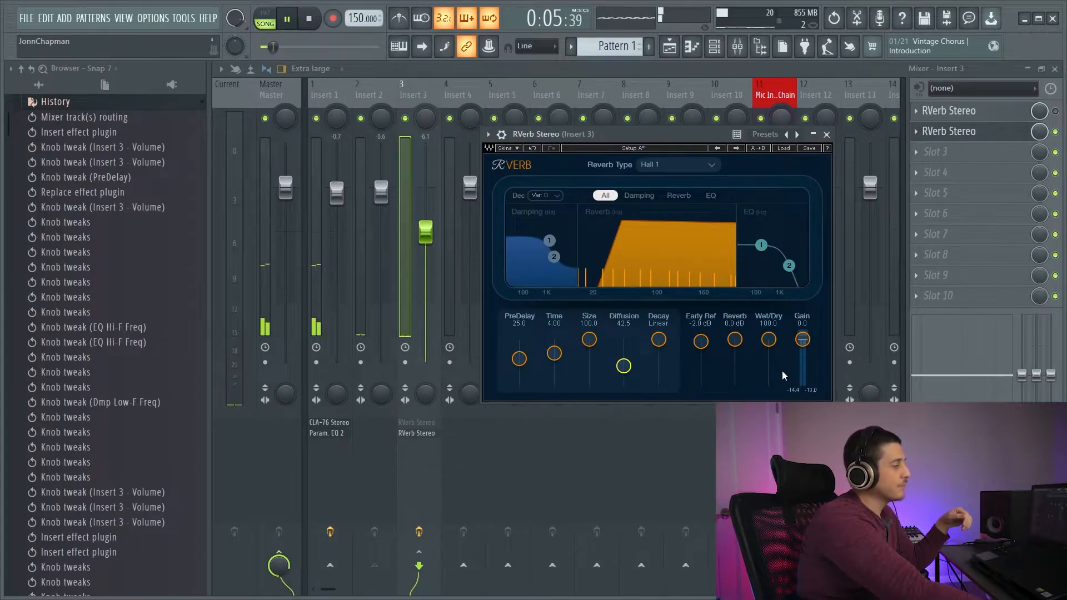
{"action": "key", "text": "space"}
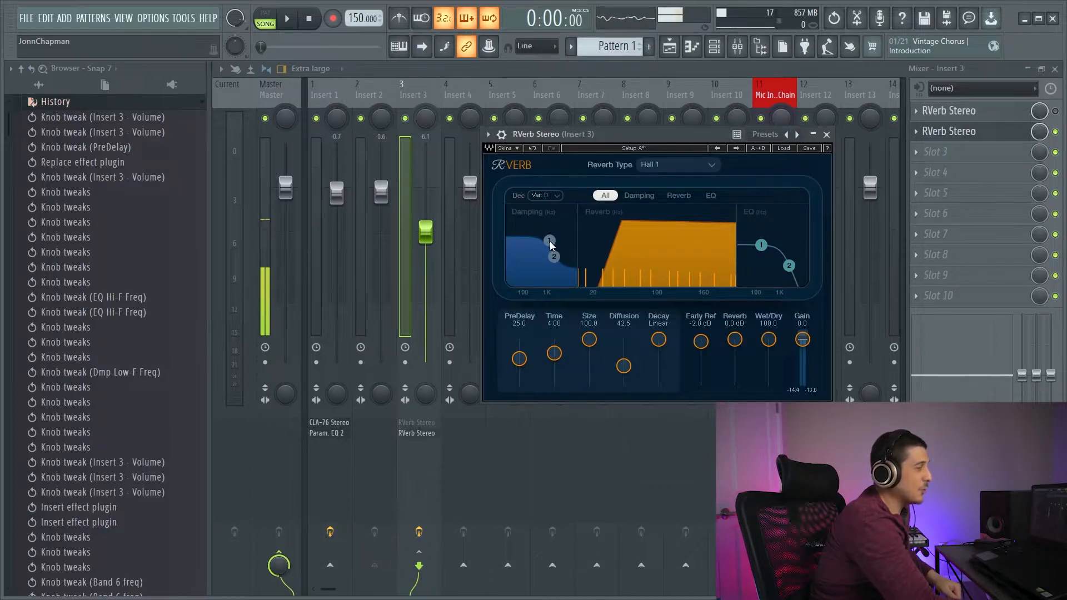
Nudge the second RVerb Stereo's low-frequency damping, look over Insert 1's parametric EQ and Insert 2, and return to Insert 3.
{"action": "left_click_drag", "start_coordinate": [549, 241], "coordinate": [553, 241]}
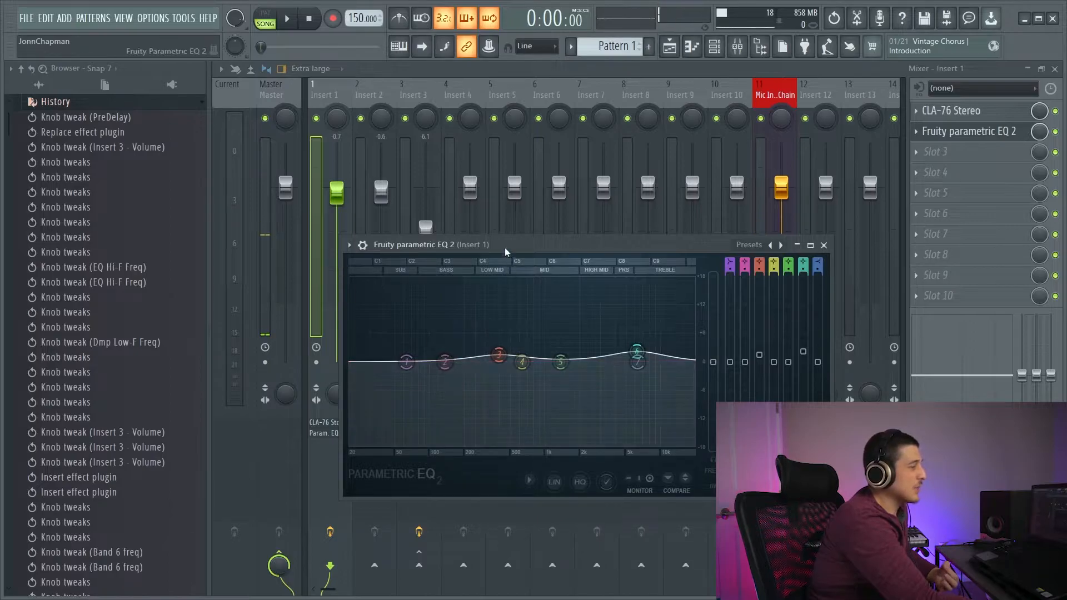
{"action": "left_click_drag", "start_coordinate": [507, 253], "coordinate": [517, 229]}
{"action": "left_click", "coordinate": [835, 222]}
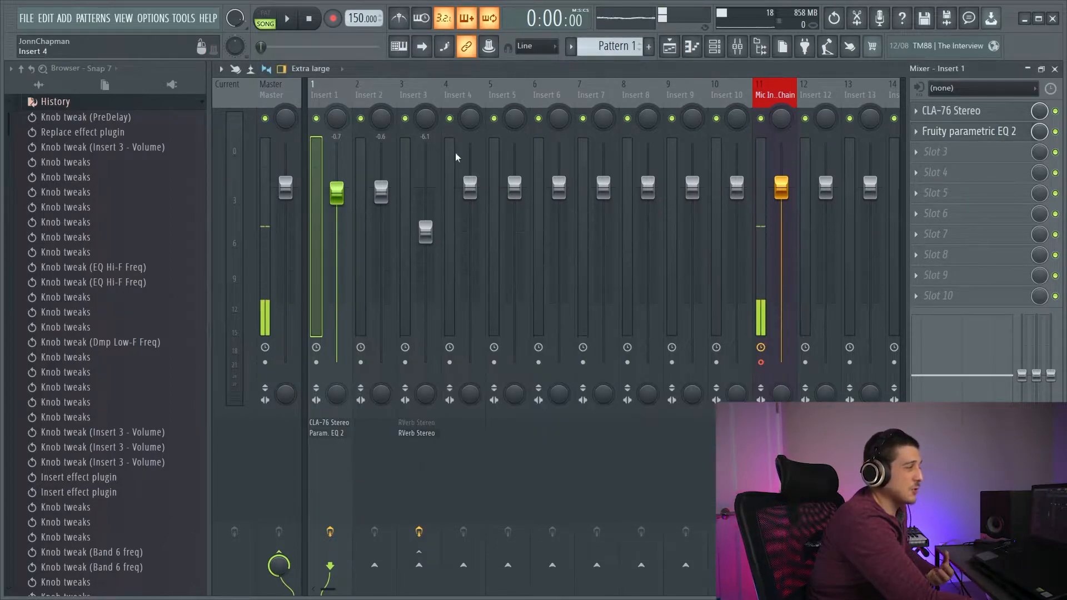
{"action": "left_click", "coordinate": [388, 94]}
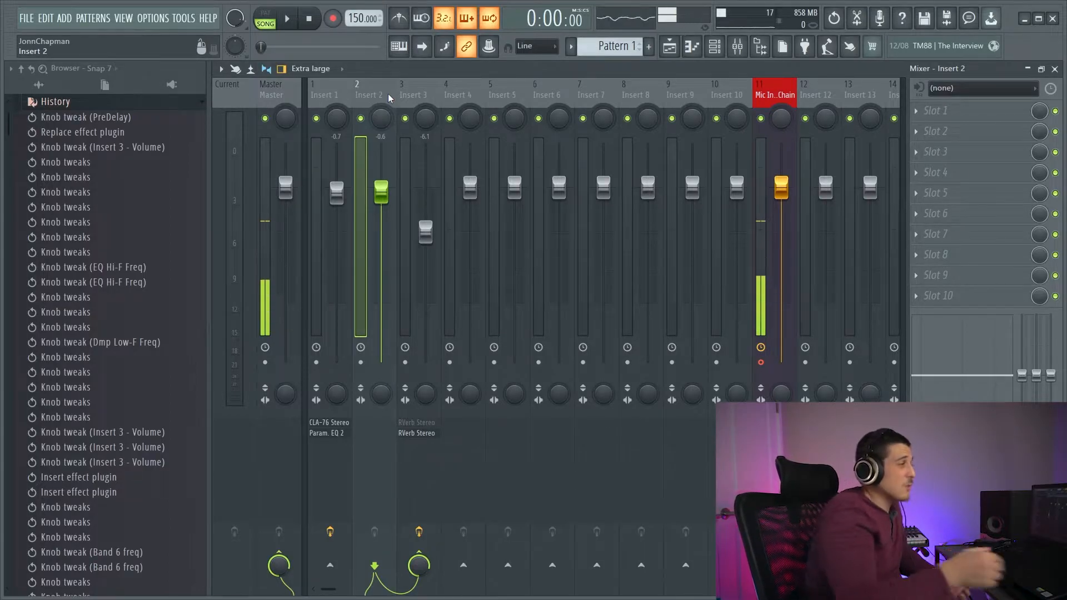
{"action": "left_click", "coordinate": [402, 92]}
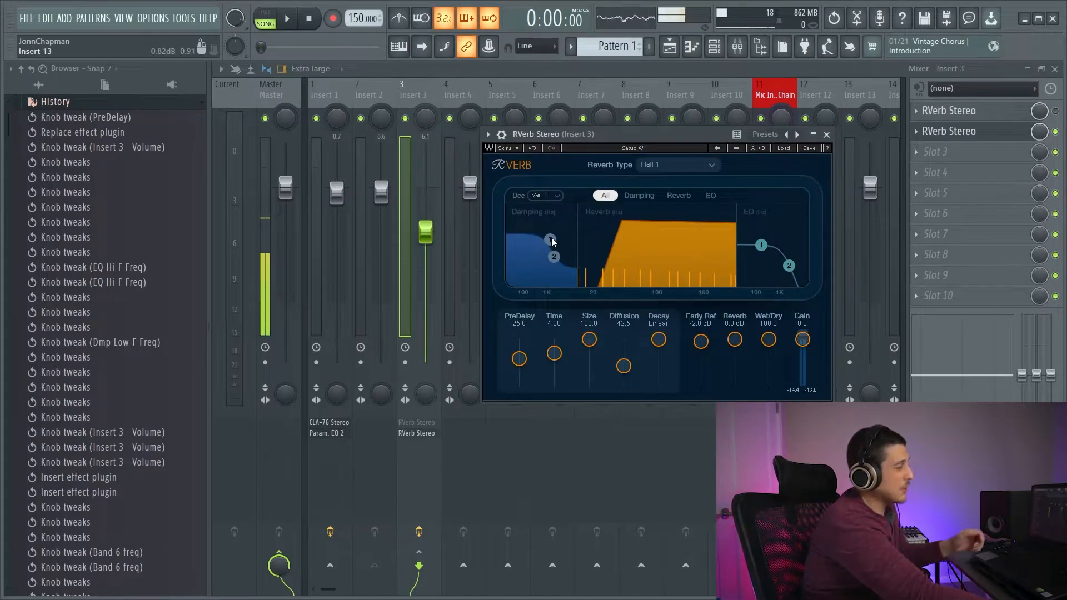
Sweep the second RVerb Stereo's low-frequency damping up and down to a 0.10 ratio during playback, settling its frequency near 1340 Hz.
{"action": "left_click_drag", "start_coordinate": [551, 240], "coordinate": [557, 238]}
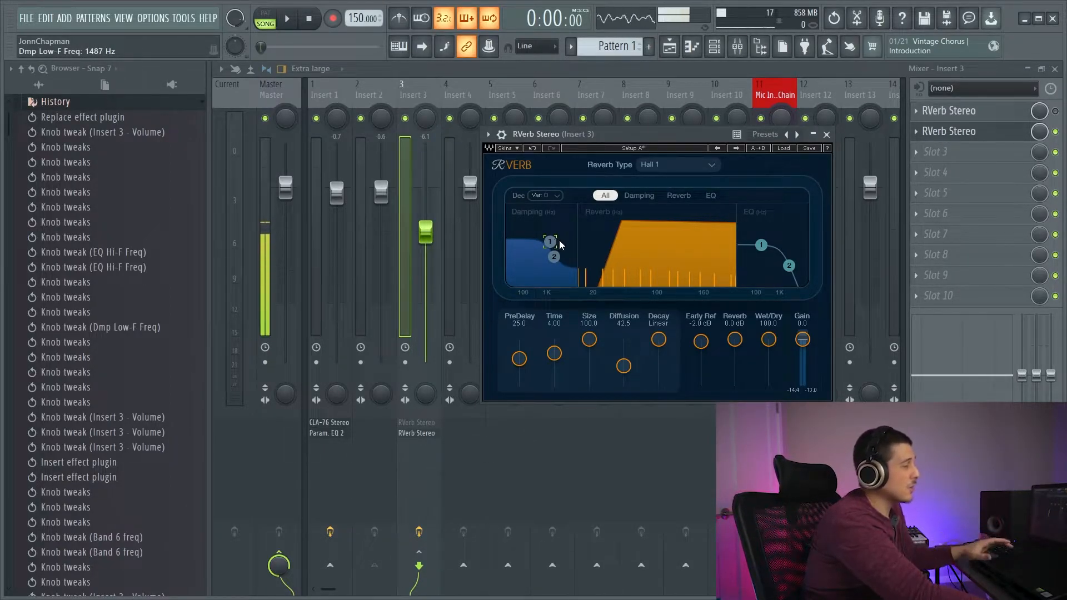
{"action": "key", "text": "space"}
{"action": "left_click_drag", "start_coordinate": [551, 243], "coordinate": [550, 224]}
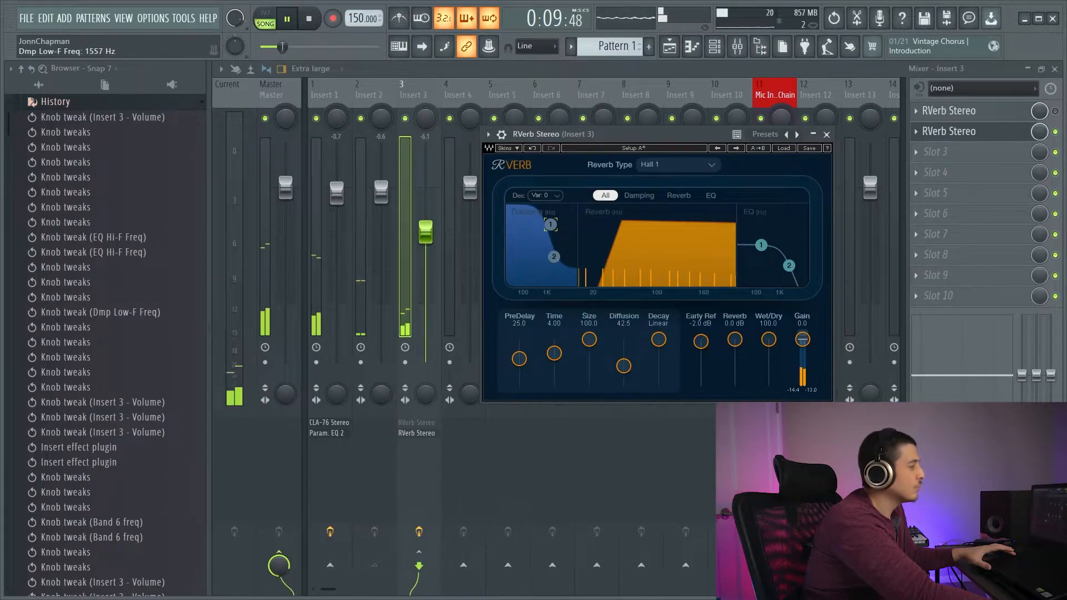
{"action": "left_click_drag", "start_coordinate": [550, 224], "coordinate": [551, 264]}
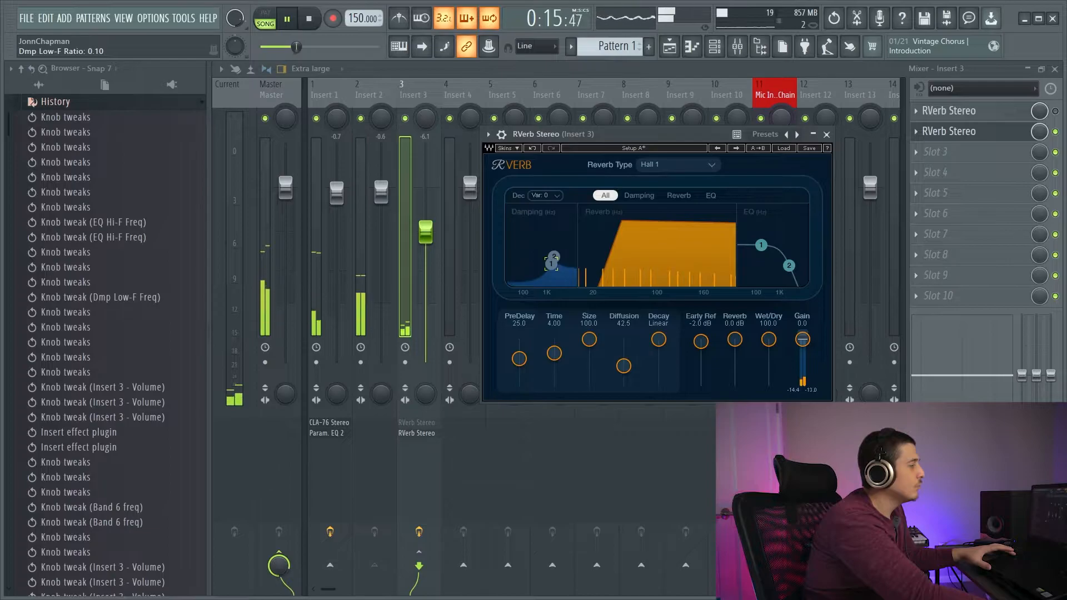
{"action": "mouse_move", "coordinate": [550, 263]}
{"action": "left_mouse_down"}
{"action": "mouse_move", "coordinate": [550, 236]}
{"action": "mouse_move", "coordinate": [550, 247]}
{"action": "left_mouse_up"}
{"action": "key", "text": "space"}
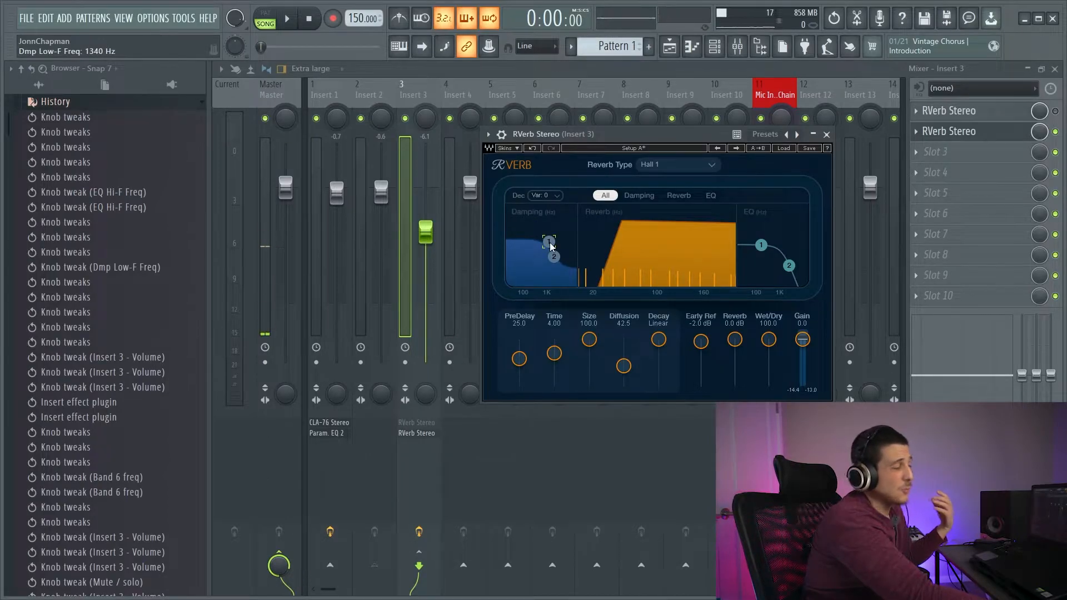
Sweep the second RVerb Stereo's high-frequency damping up and down during playback and set its frequency to about 1741 Hz.
{"action": "left_click_drag", "start_coordinate": [549, 242], "coordinate": [548, 224]}
{"action": "key", "text": "space"}
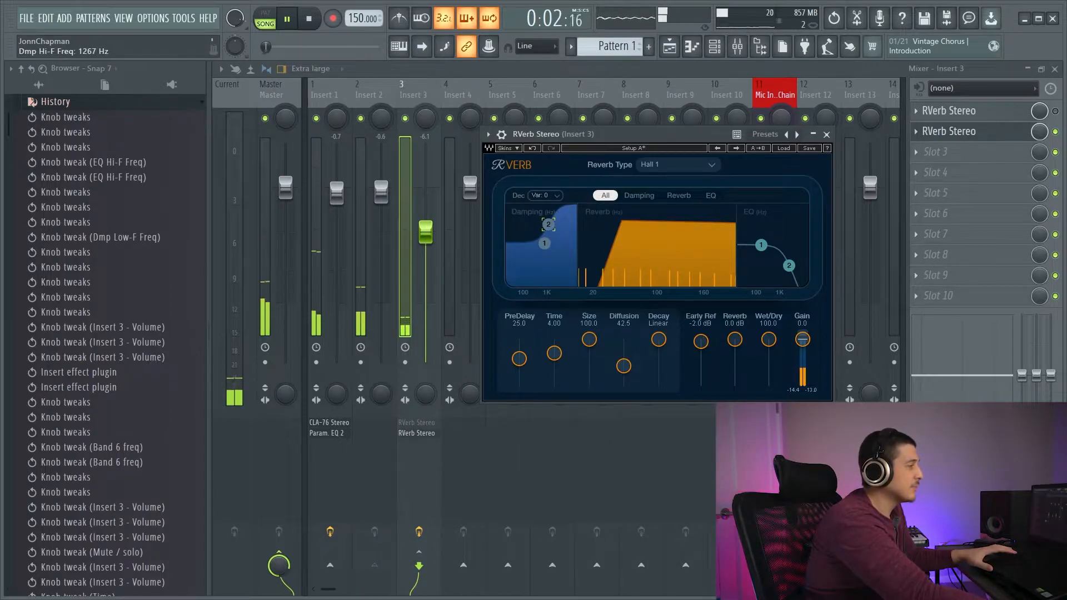
{"action": "left_click_drag", "start_coordinate": [548, 224], "coordinate": [550, 264]}
{"action": "key", "text": "space"}
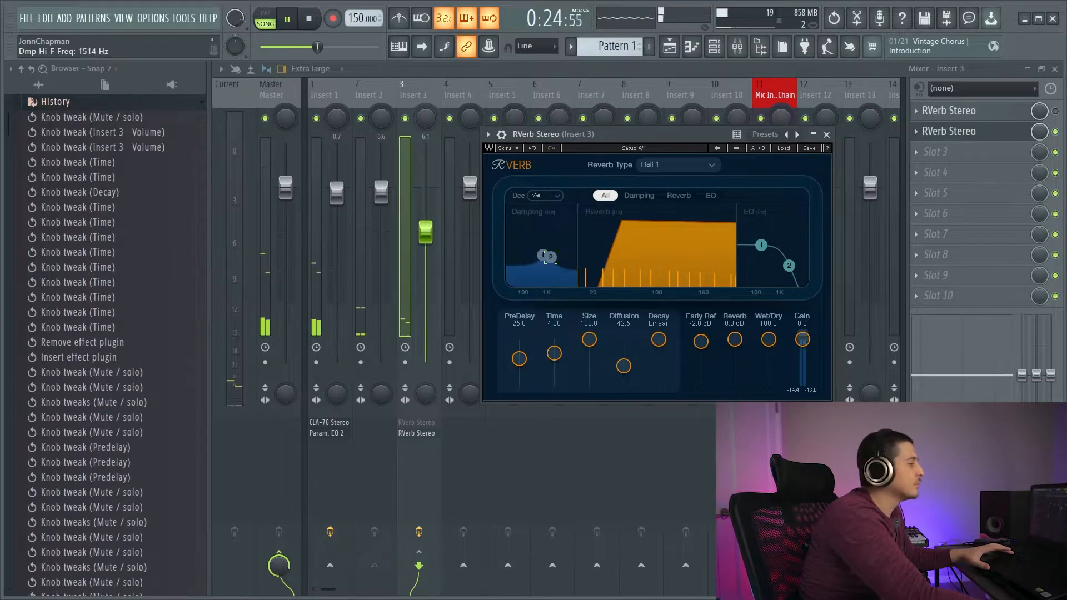
{"action": "left_click_drag", "start_coordinate": [551, 256], "coordinate": [552, 257]}
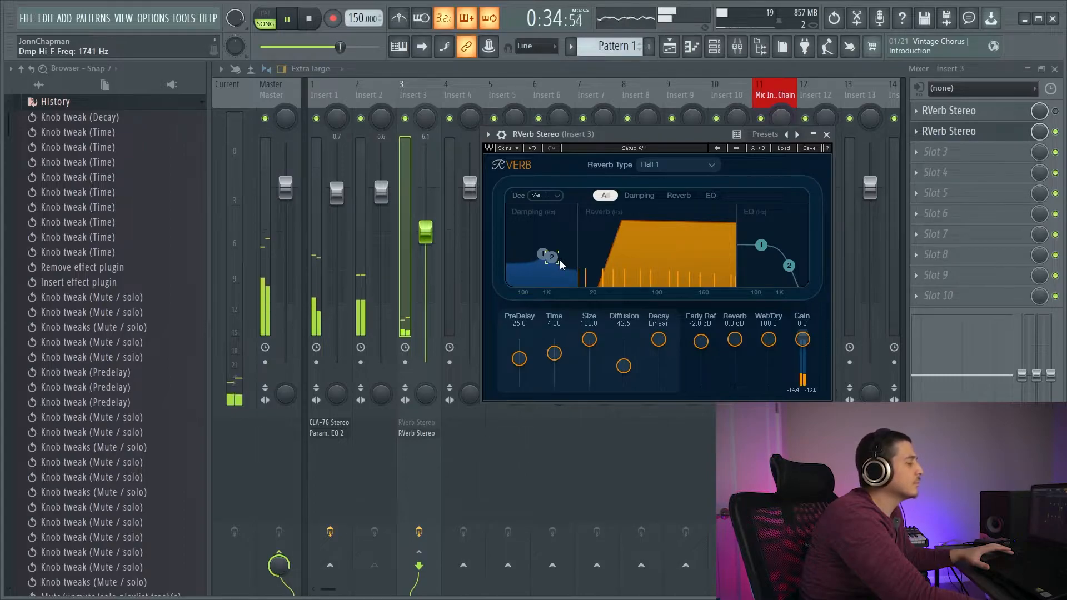
{"action": "key", "text": "space"}
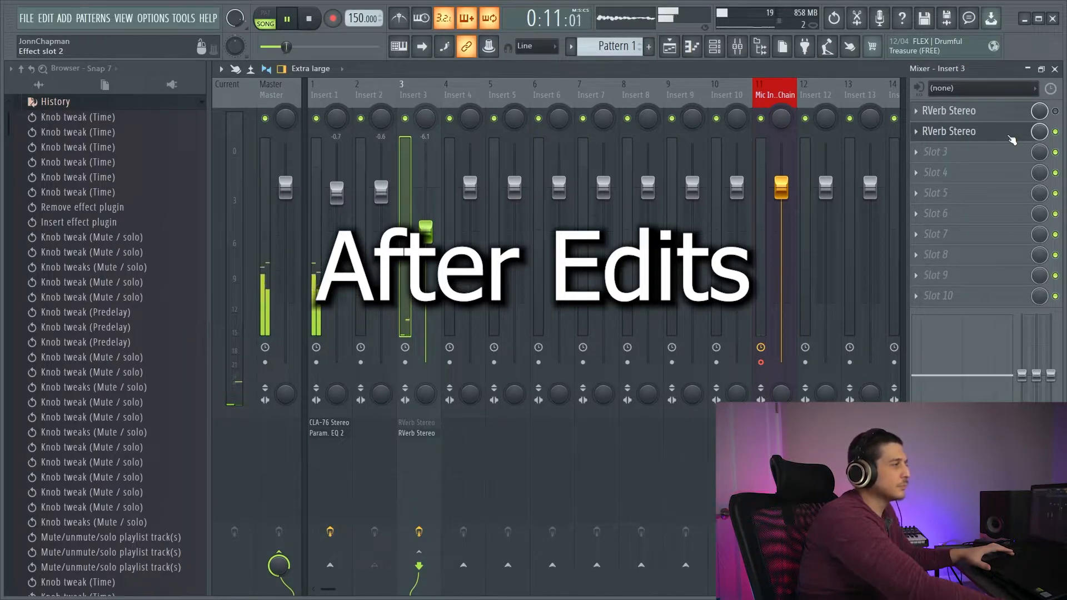
{"action": "key", "text": "space"}
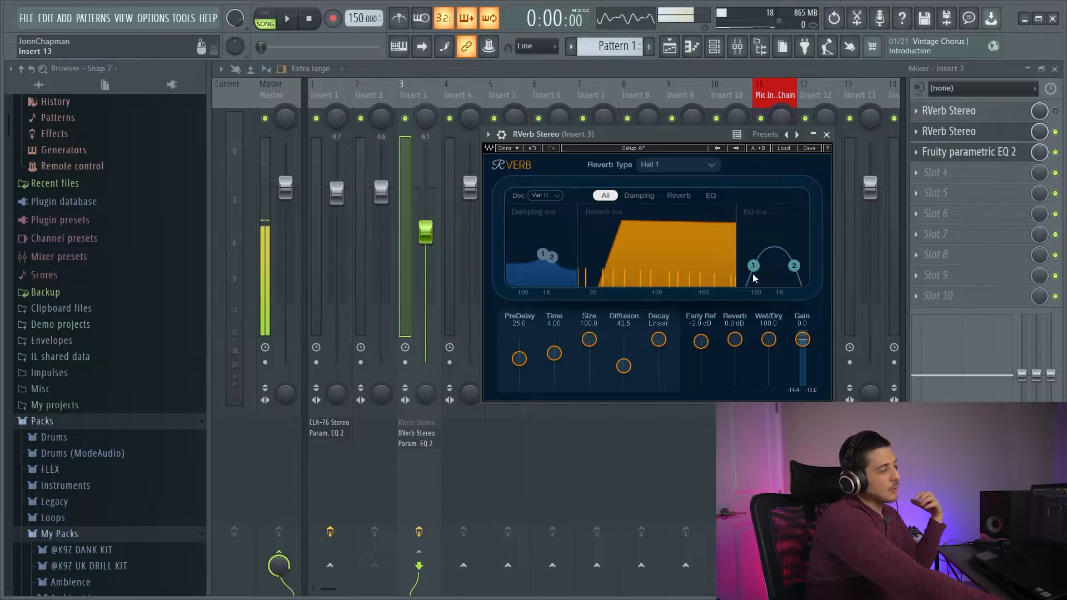
Inspect the Fruity Parametric EQ 2 curves on Insert 3 and Insert 1.
{"action": "left_click", "coordinate": [1000, 152]}
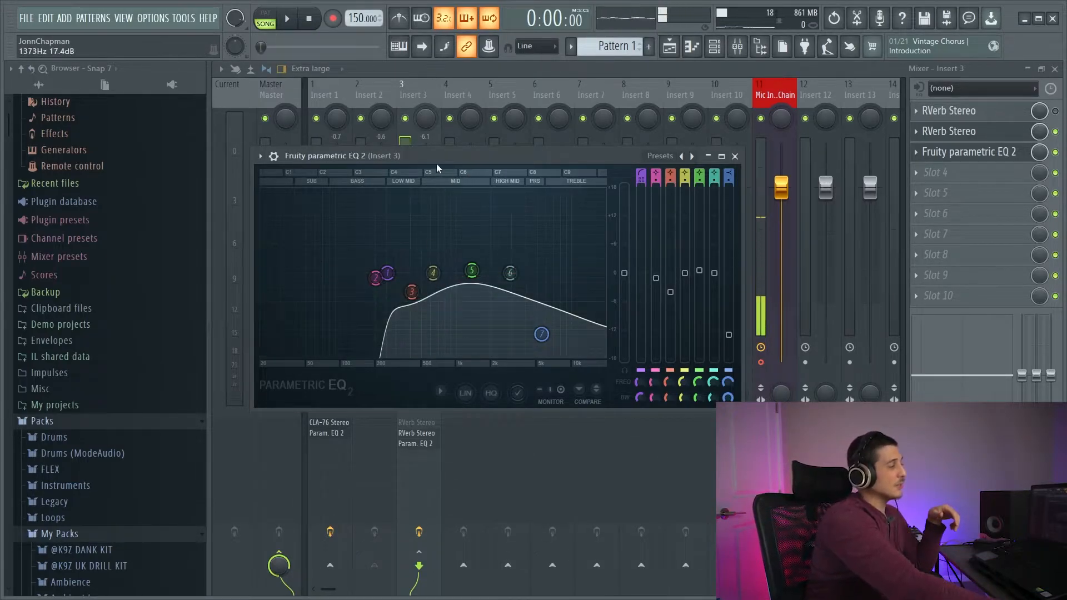
{"action": "left_click", "coordinate": [372, 88]}
{"action": "left_click", "coordinate": [325, 92]}
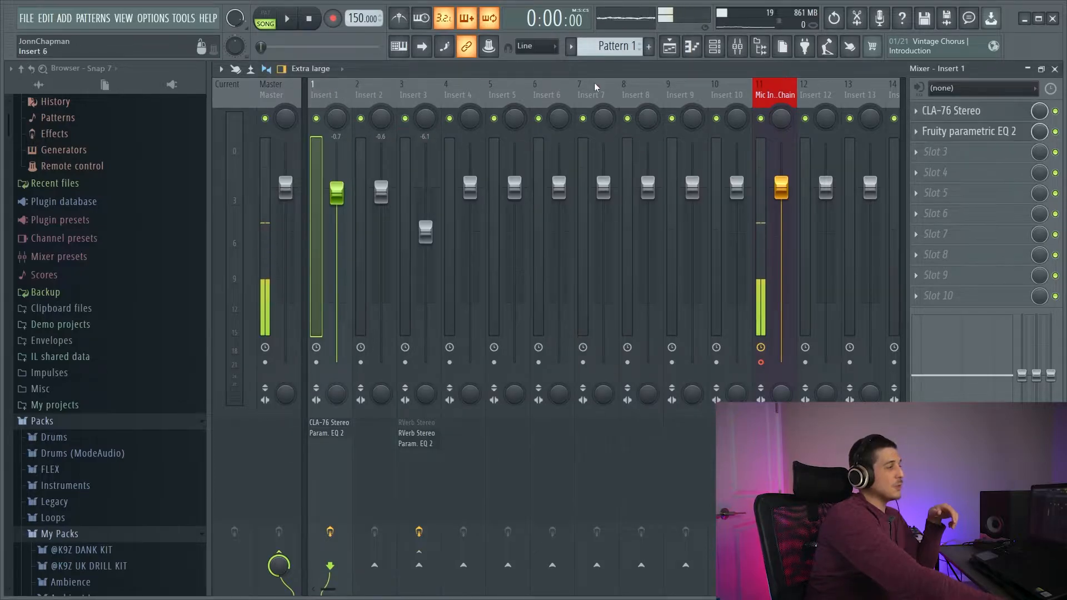
{"action": "left_click", "coordinate": [983, 132]}
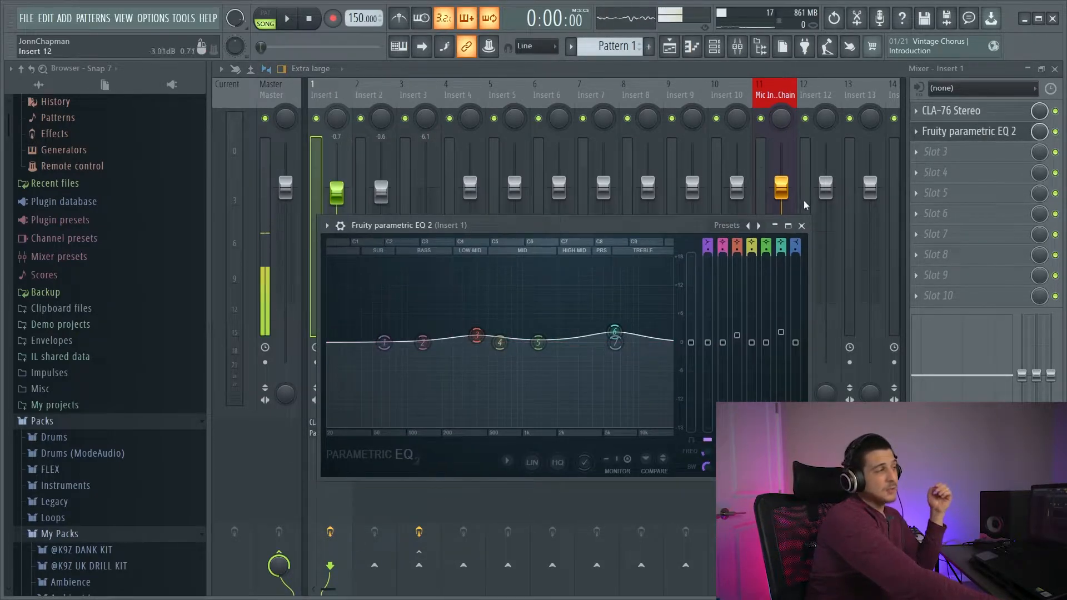
{"action": "left_click", "coordinate": [801, 225]}
Load Fruity Parametric EQ 2 in Insert 2's first effect slot and play the song to view the spectrum.
{"action": "left_click", "coordinate": [371, 89]}
{"action": "left_click", "coordinate": [932, 114]}
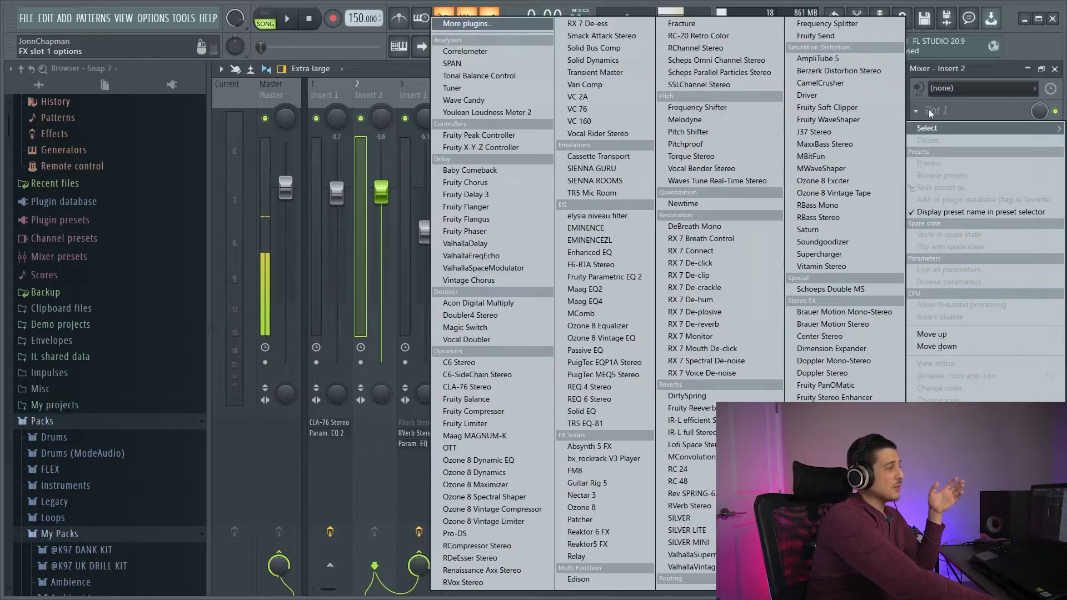
{"action": "left_click", "coordinate": [604, 277]}
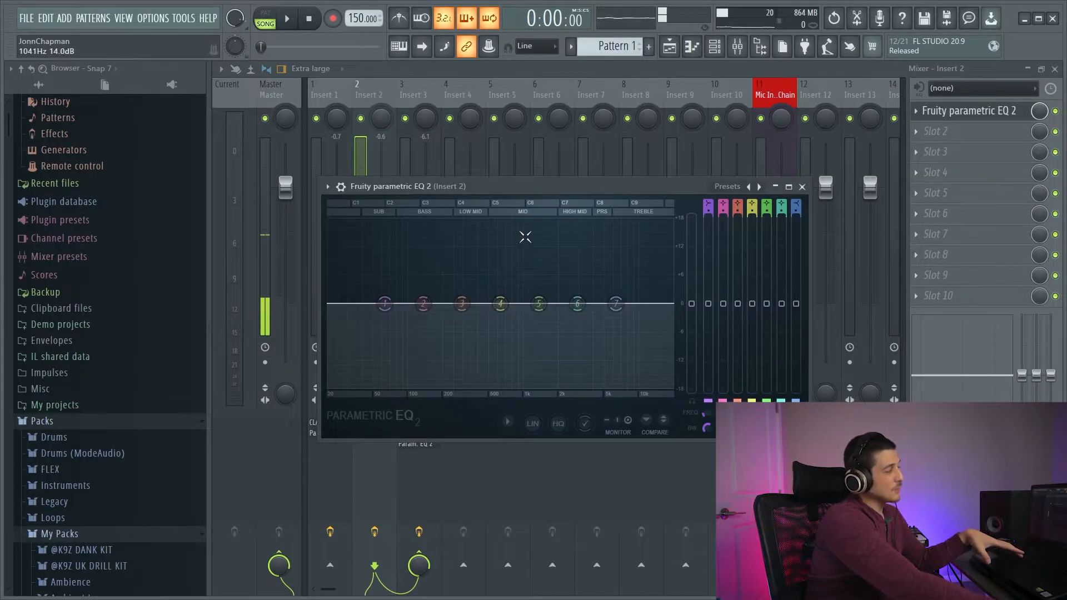
{"action": "key", "text": "space"}
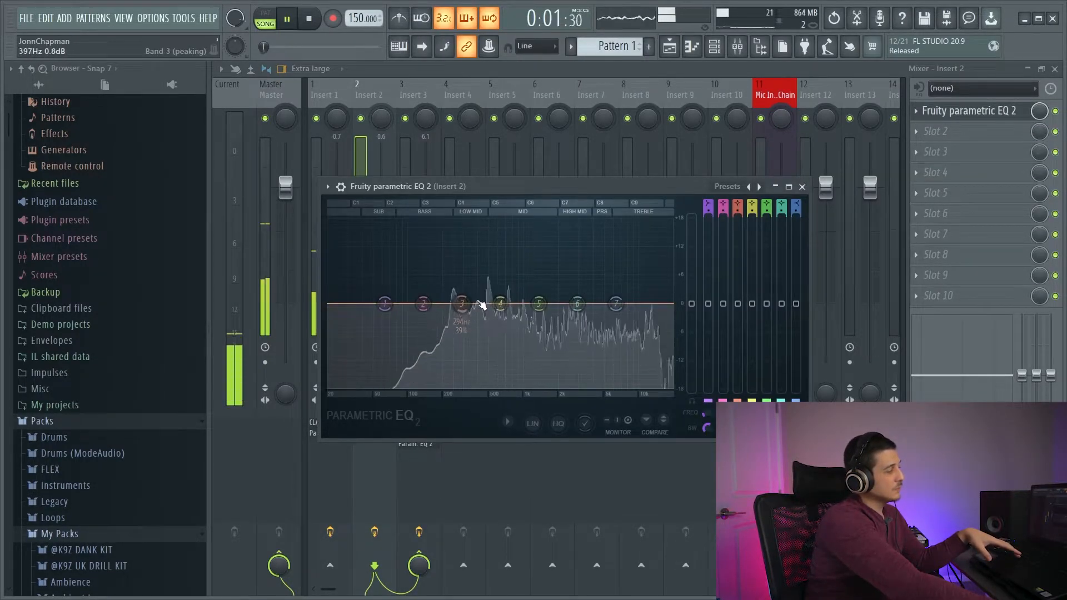
{"action": "key", "text": "space"}
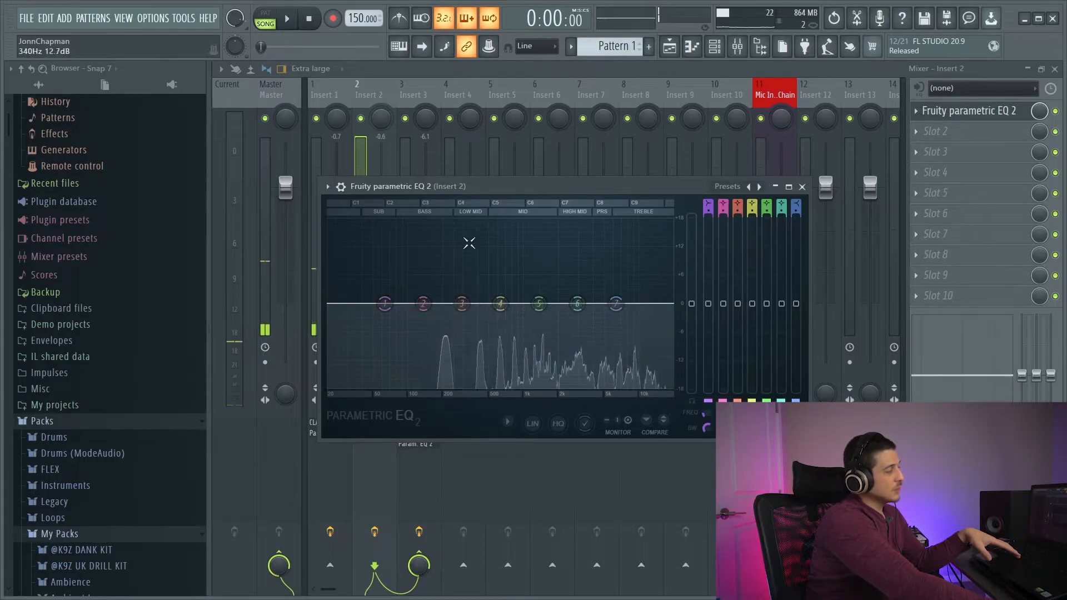
{"action": "left_click", "coordinate": [776, 187]}
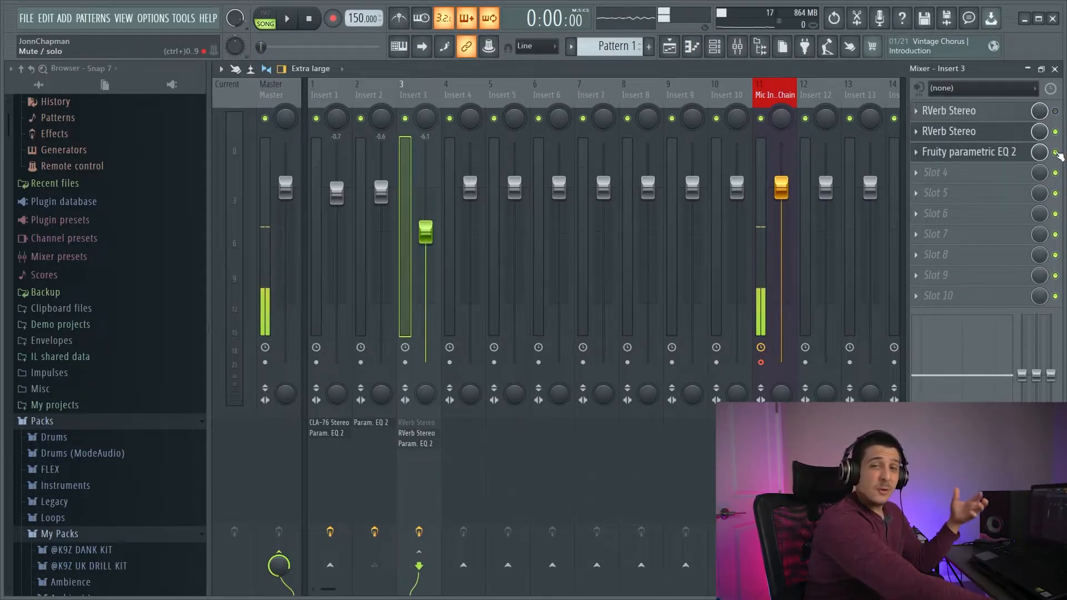
Toggle Insert 3's Fruity Parametric EQ 2 off and on during playback to compare the reverb with and without it.
{"action": "key", "text": "space"}
{"action": "left_click", "coordinate": [1055, 151]}
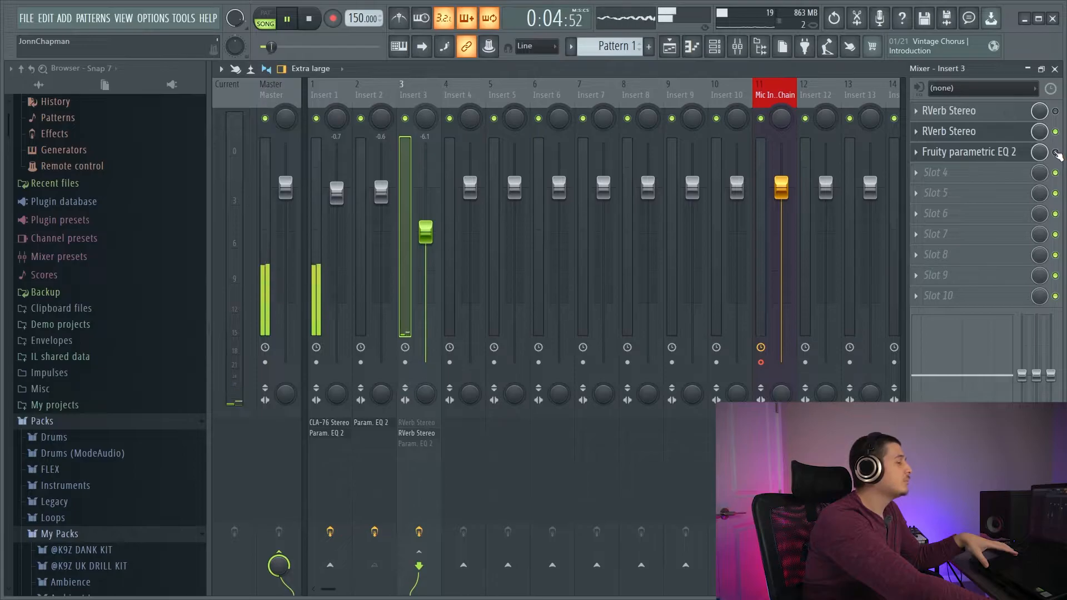
{"action": "left_click", "coordinate": [1056, 152]}
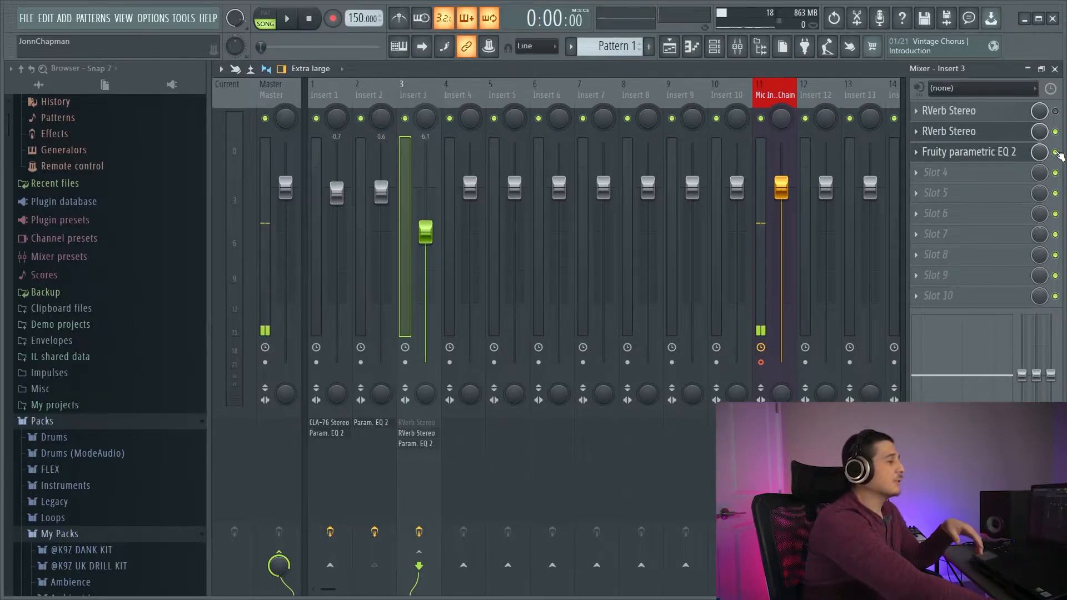
{"action": "key", "text": "space"}
{"action": "left_click", "coordinate": [1056, 153]}
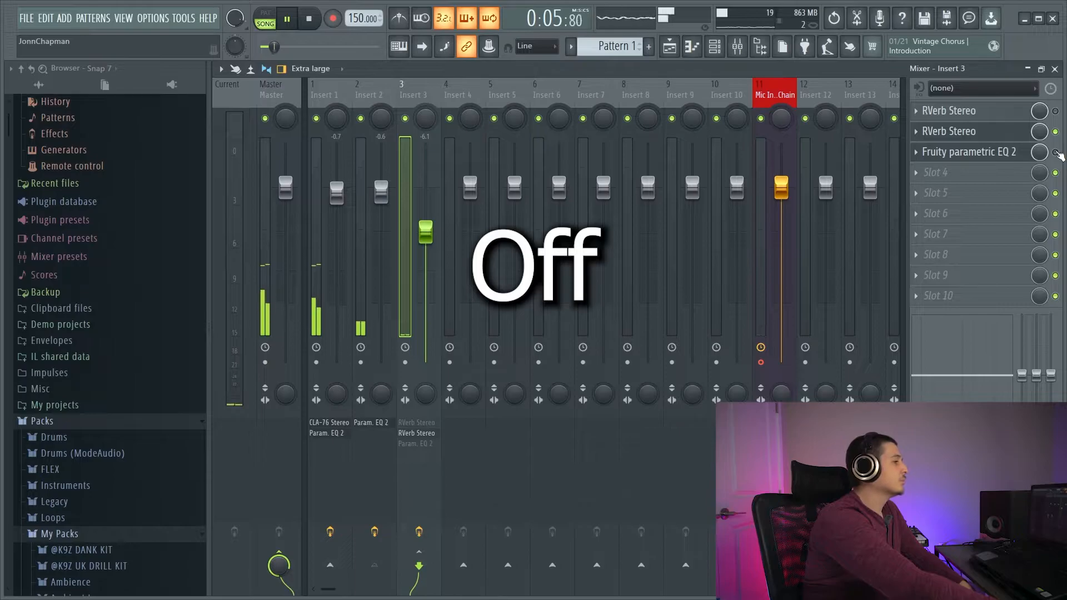
{"action": "left_click", "coordinate": [1056, 152]}
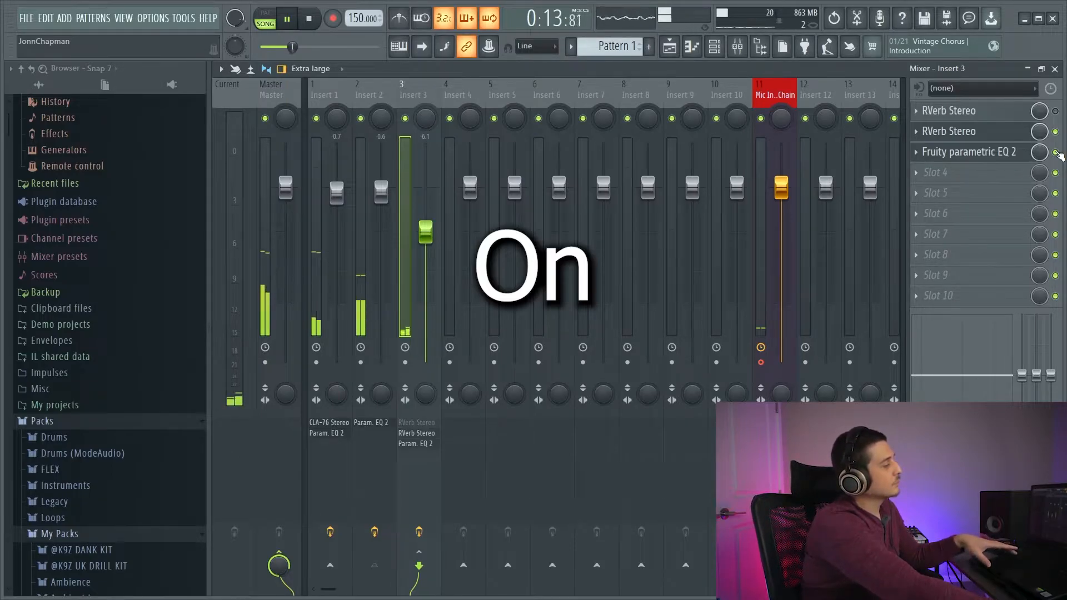
{"action": "left_click", "coordinate": [1056, 153]}
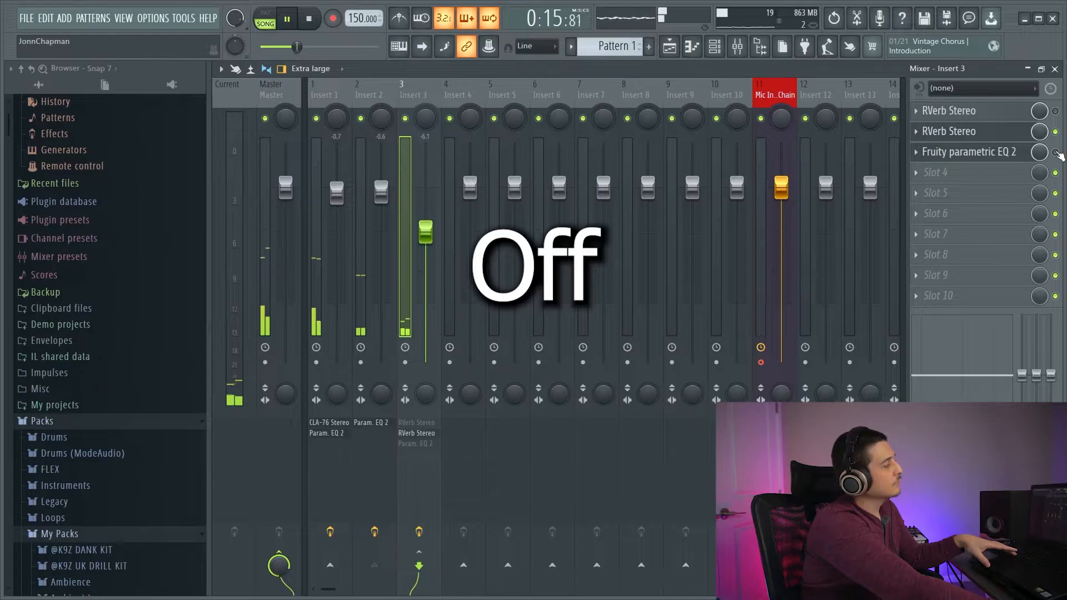
{"action": "key", "text": "space"}
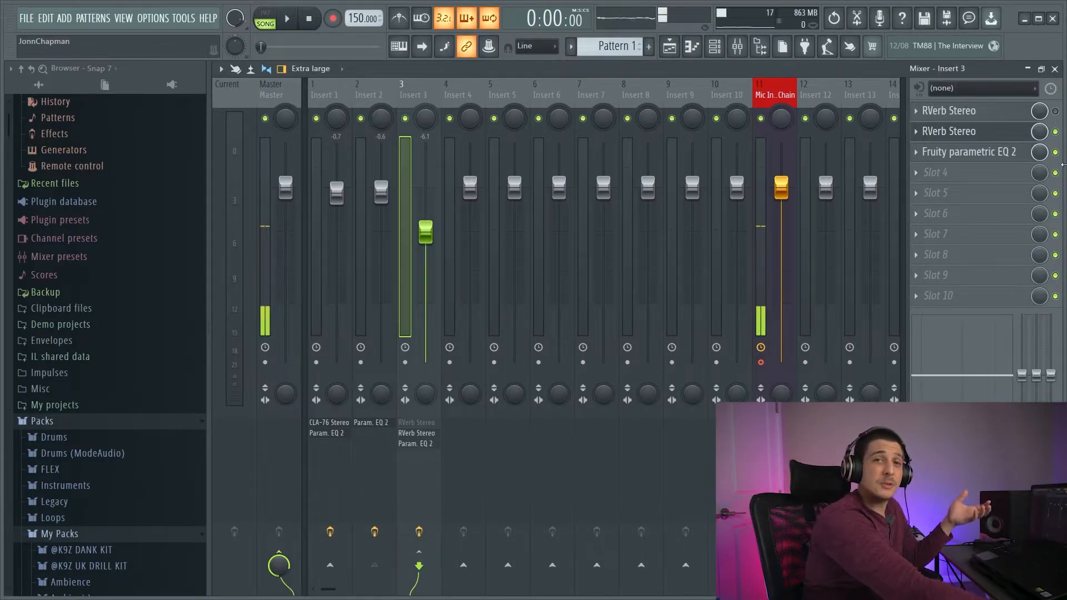
Load F6-RTA Stereo in Insert 3's fourth effect slot, move its window aside and close it.
{"action": "left_click", "coordinate": [927, 176]}
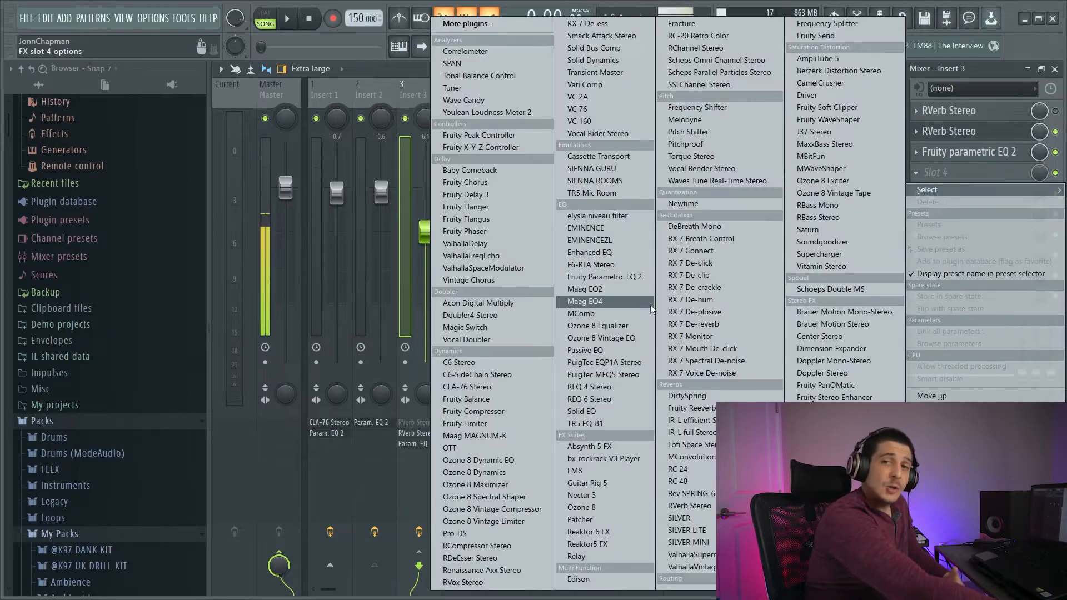
{"action": "left_click", "coordinate": [621, 266]}
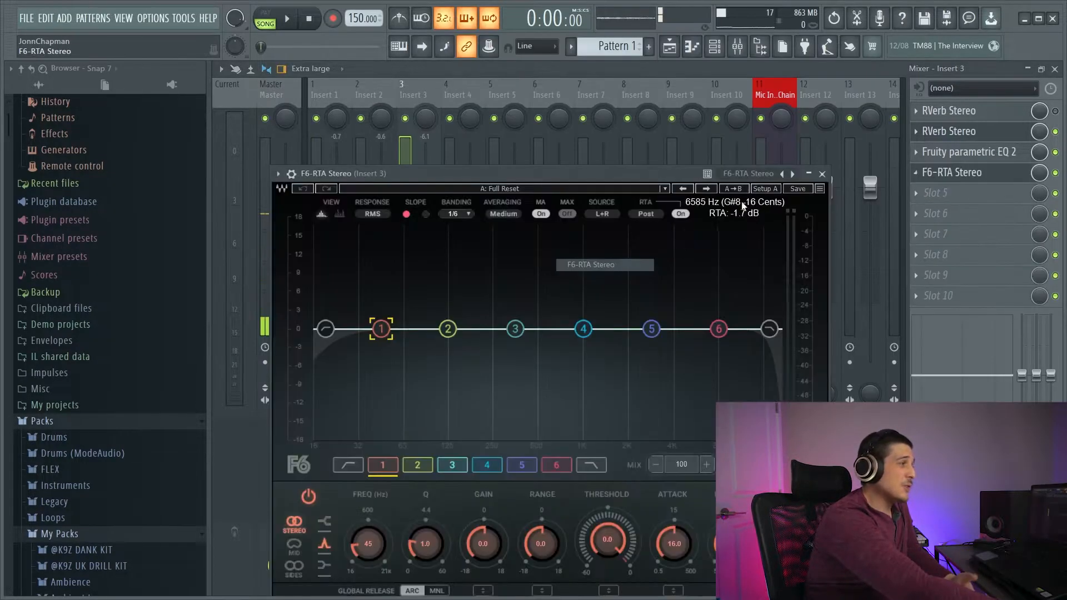
{"action": "left_click_drag", "start_coordinate": [572, 175], "coordinate": [713, 133]}
{"action": "left_click_drag", "start_coordinate": [832, 127], "coordinate": [738, 124]}
{"action": "left_click", "coordinate": [893, 124]}
Load a second F6-RTA Stereo in Insert 3's fifth effect slot, reposition its window and switch to Insert 2.
{"action": "left_click", "coordinate": [917, 193]}
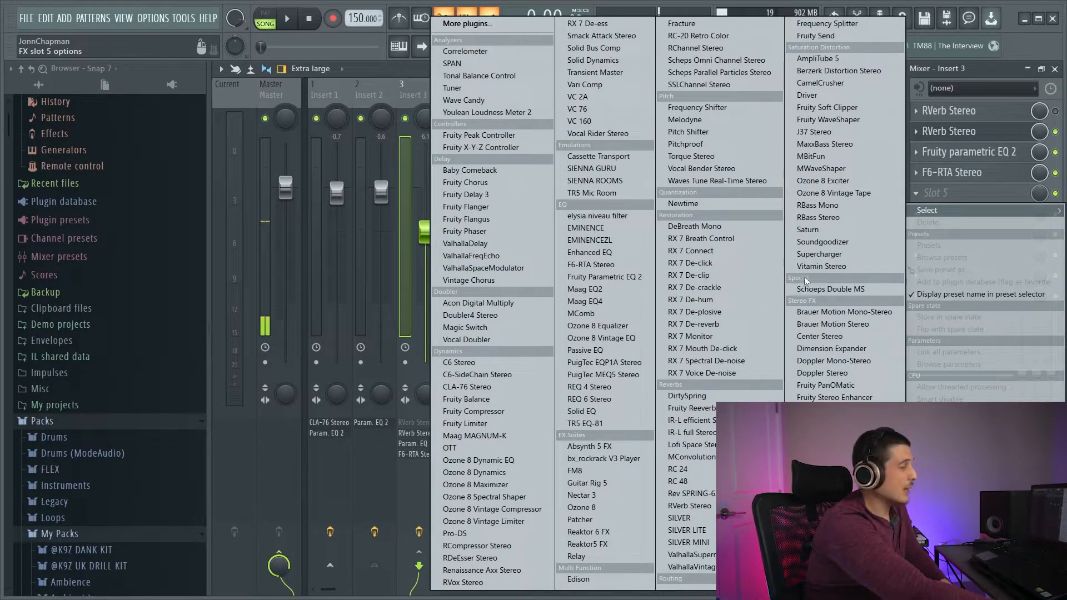
{"action": "left_click_drag", "start_coordinate": [645, 131], "coordinate": [690, 120]}
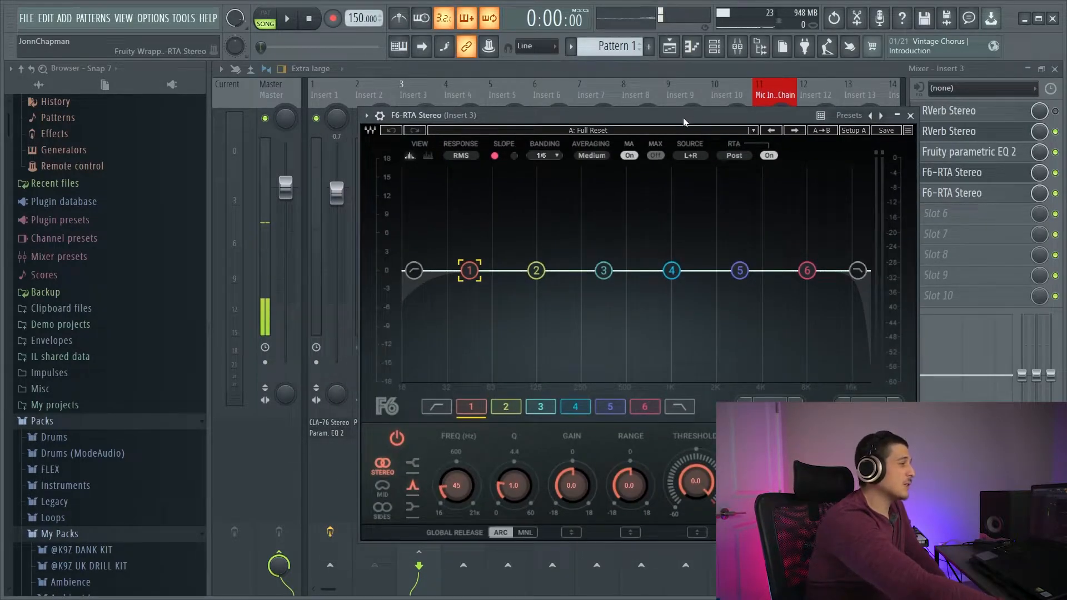
{"action": "left_click_drag", "start_coordinate": [682, 118], "coordinate": [710, 118]}
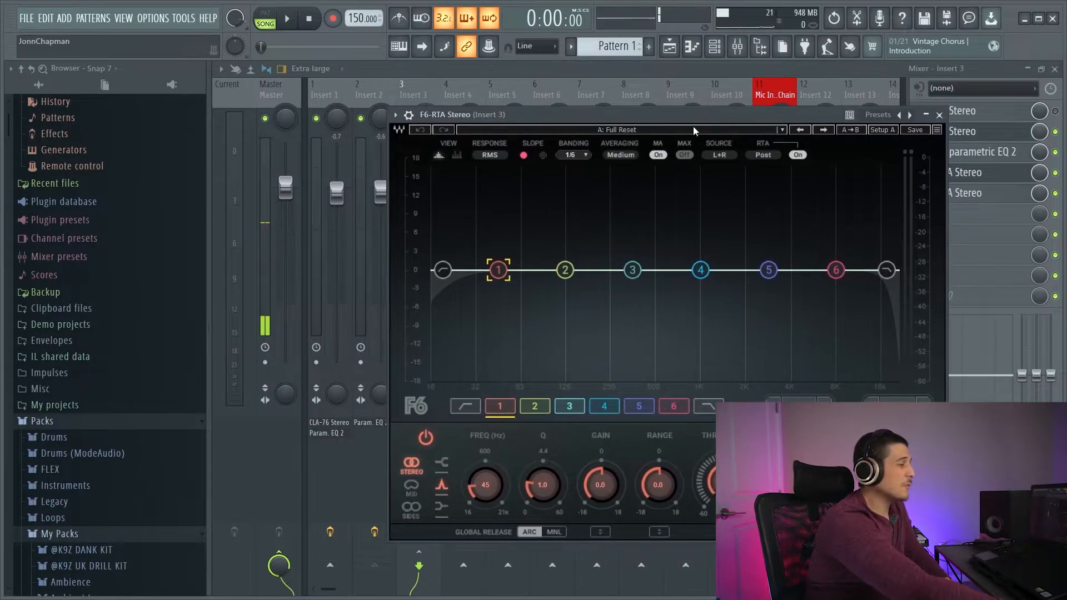
{"action": "left_click", "coordinate": [377, 90]}
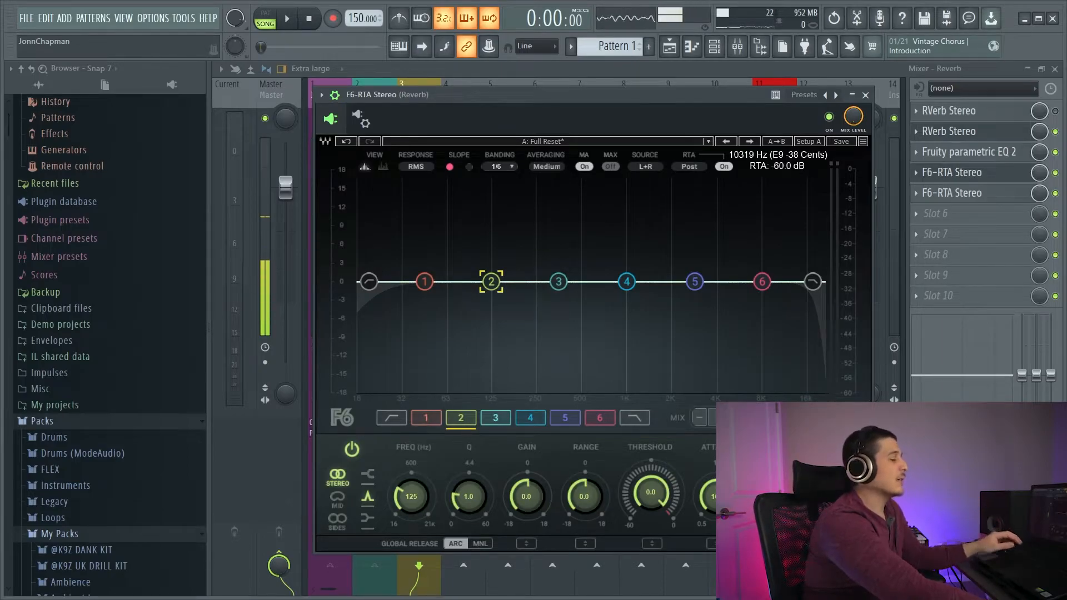
Lower F6-RTA band 2's threshold to about -31.7 dB and reduce its range while the song plays.
{"action": "key", "text": "space"}
{"action": "left_click_drag", "start_coordinate": [651, 492], "coordinate": [651, 536]}
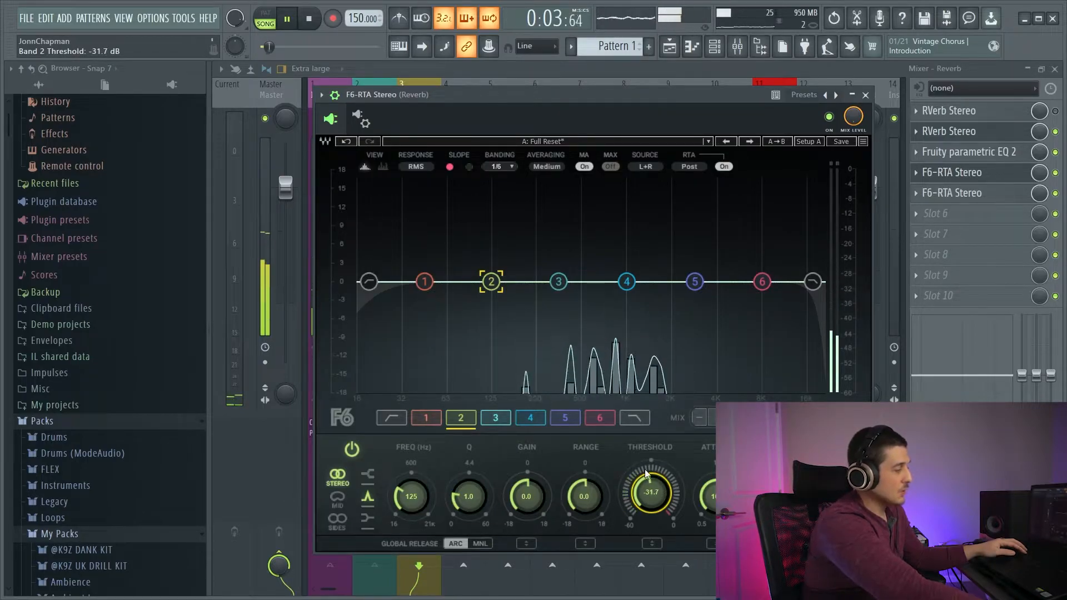
{"action": "left_click_drag", "start_coordinate": [642, 470], "coordinate": [641, 473]}
{"action": "left_click_drag", "start_coordinate": [587, 495], "coordinate": [587, 514]}
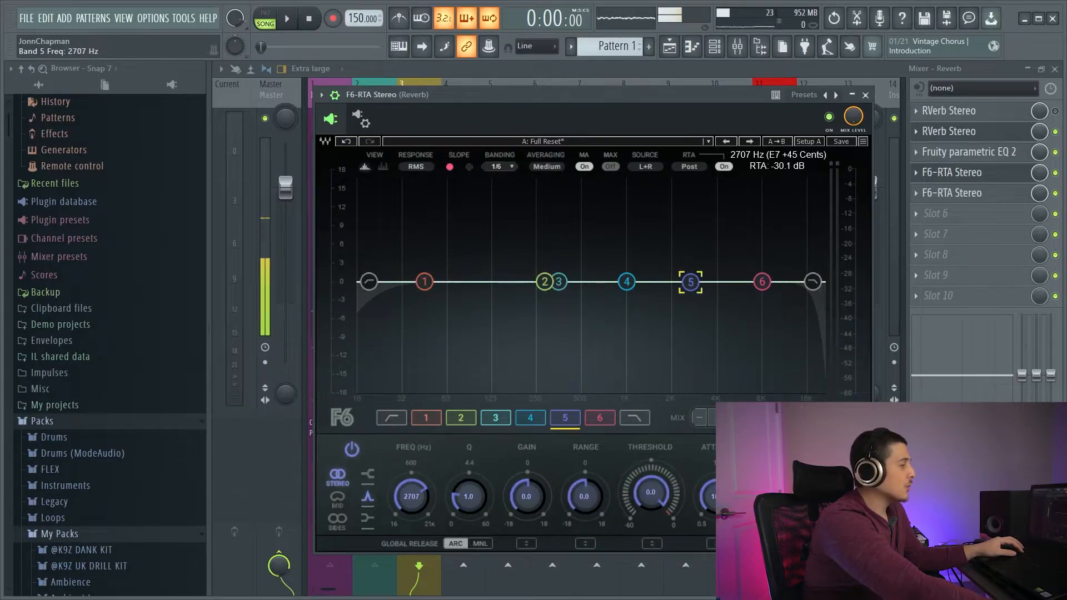
Move F6-RTA band 5 to about 4487 Hz, then set Fruity Parametric EQ 2's band 3 to about -2.3 dB and audition it.
{"action": "left_click_drag", "start_coordinate": [693, 282], "coordinate": [731, 283]}
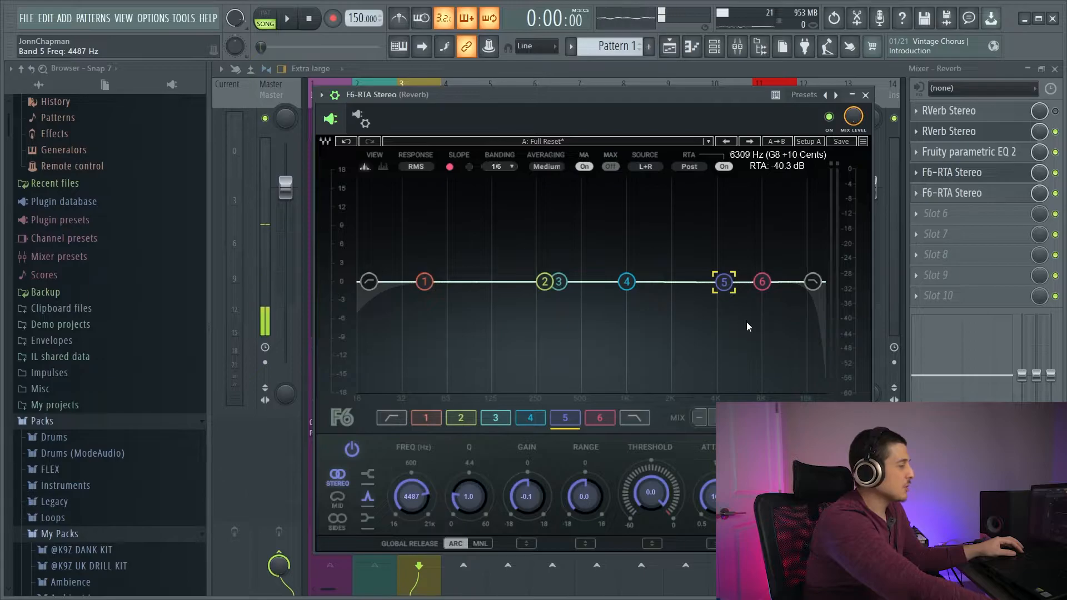
{"action": "left_click", "coordinate": [977, 153]}
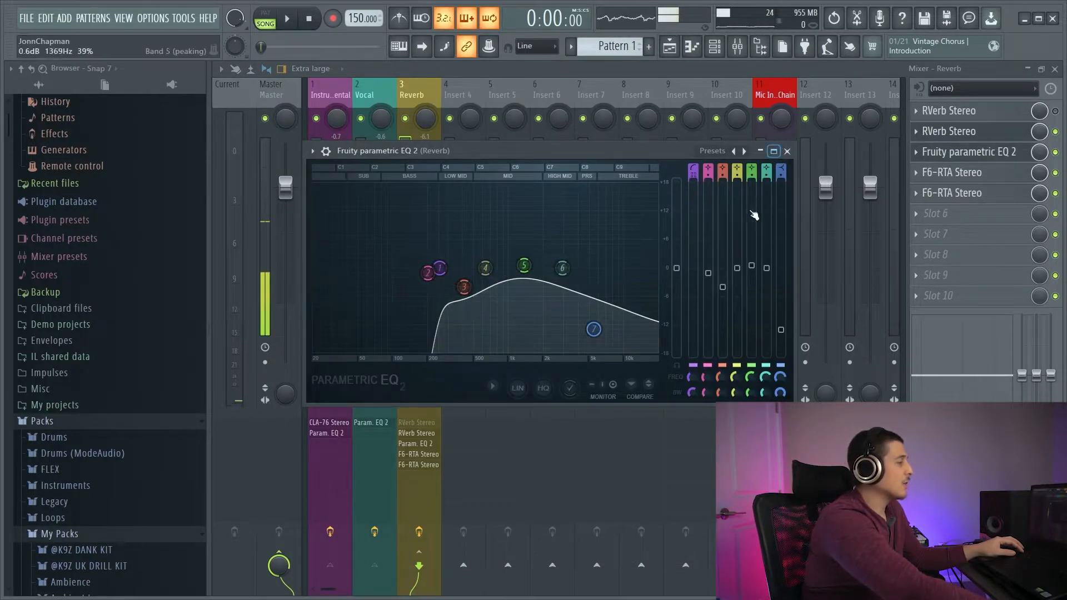
{"action": "left_click_drag", "start_coordinate": [728, 296], "coordinate": [723, 279]}
{"action": "key", "text": "space"}
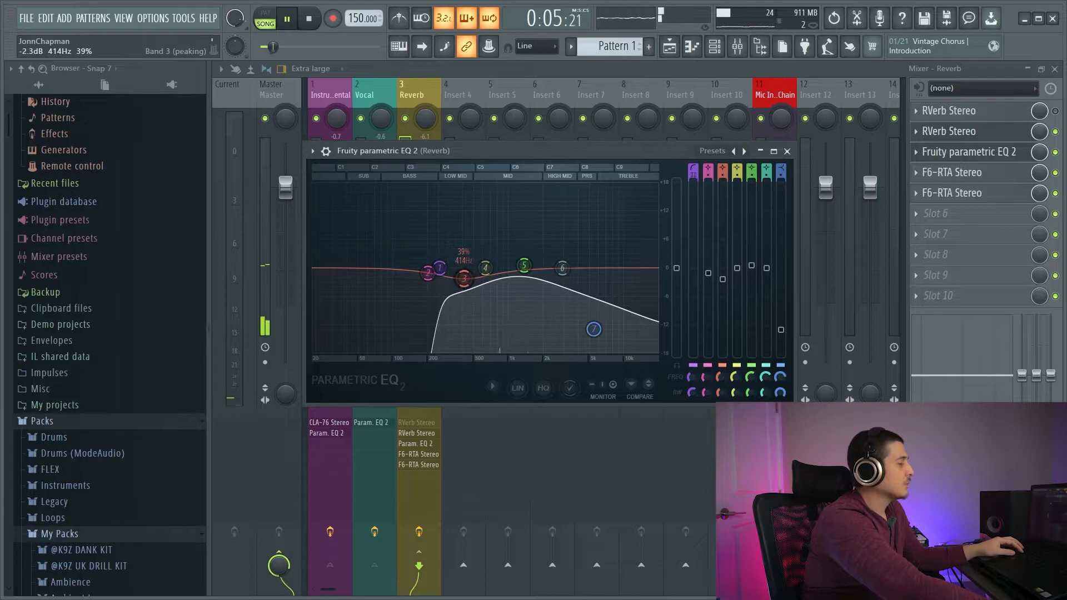
{"action": "key", "text": "space"}
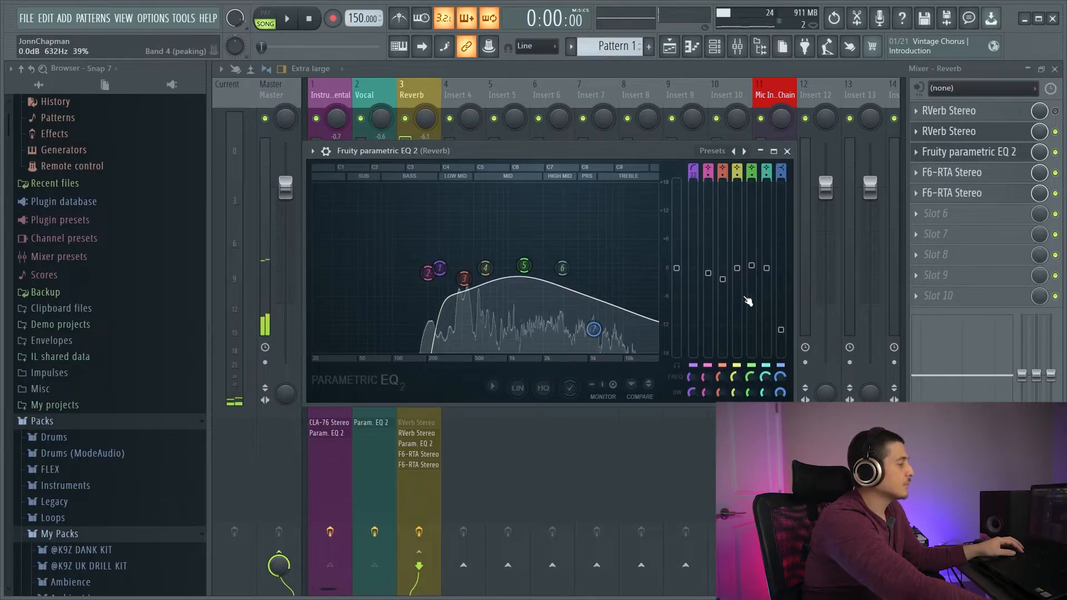
Lower the EQ's band 7 high shelf nearly to its minimum and cut slightly with band 6, moved up to band 7's frequency.
{"action": "left_click", "coordinate": [781, 328]}
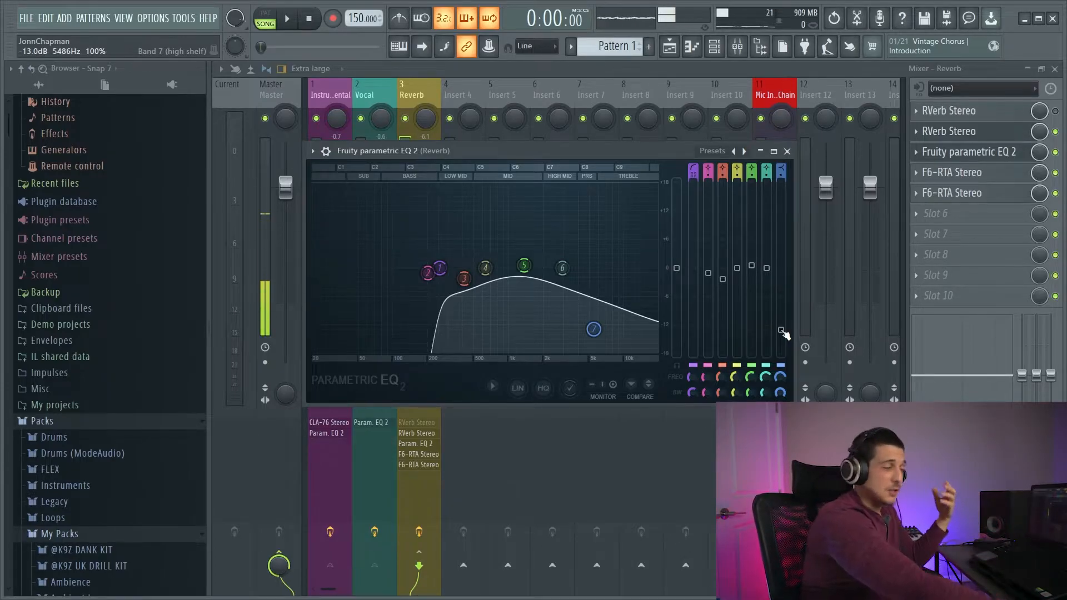
{"action": "left_click_drag", "start_coordinate": [783, 332], "coordinate": [782, 350]}
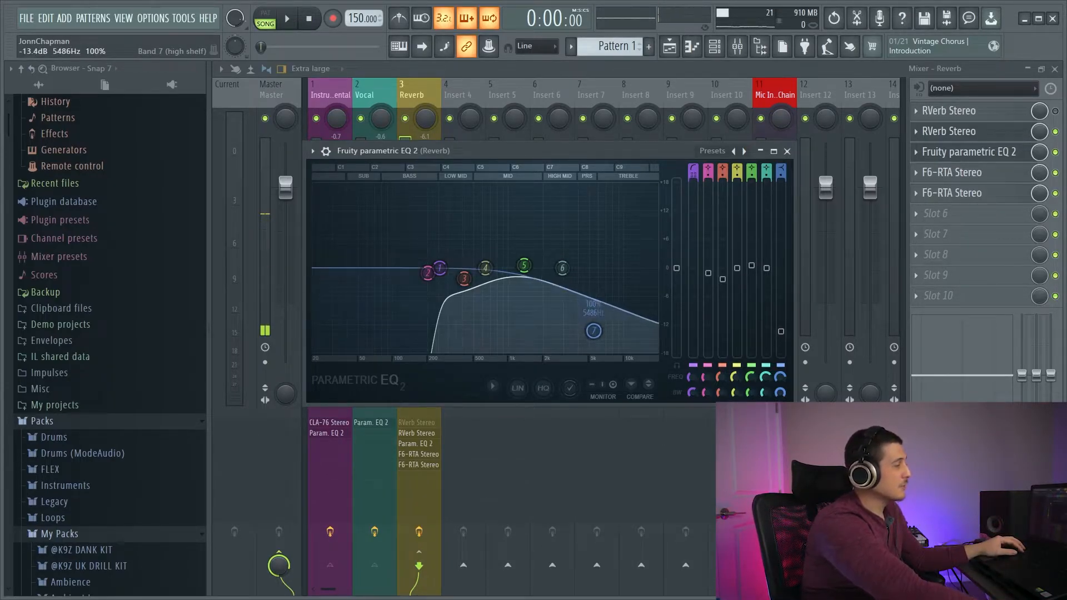
{"action": "key", "text": "space"}
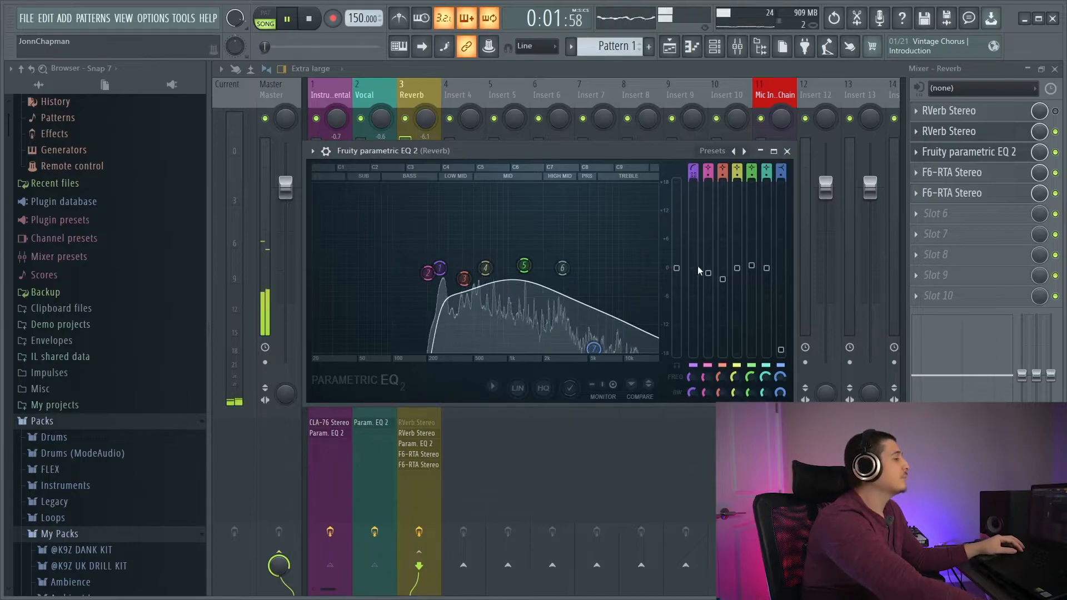
{"action": "left_click_drag", "start_coordinate": [562, 269], "coordinate": [594, 287]}
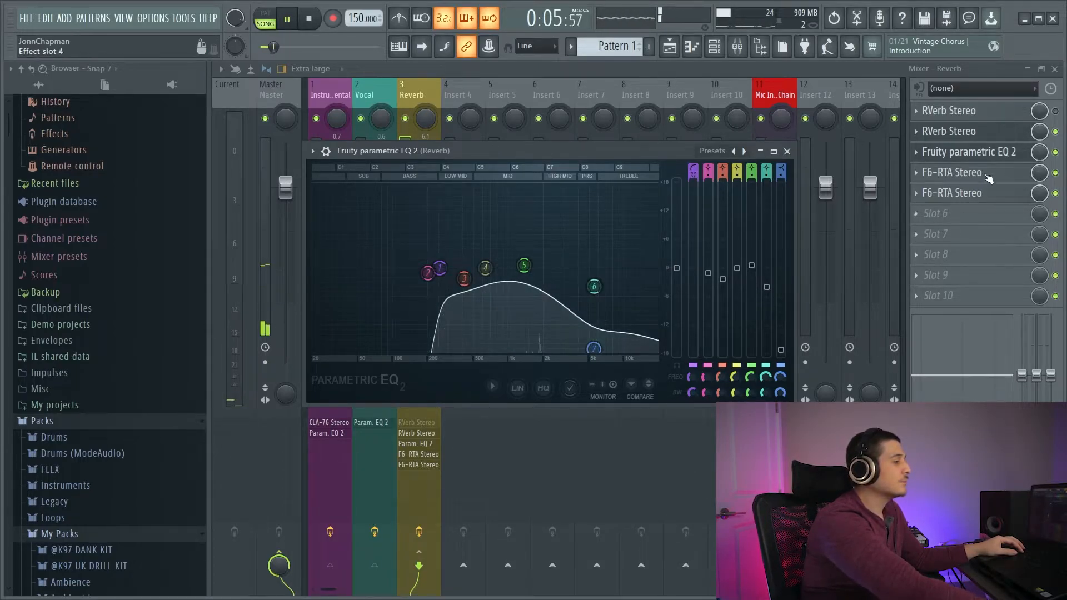
{"action": "left_click", "coordinate": [989, 194]}
{"action": "left_click_drag", "start_coordinate": [649, 192], "coordinate": [654, 133]}
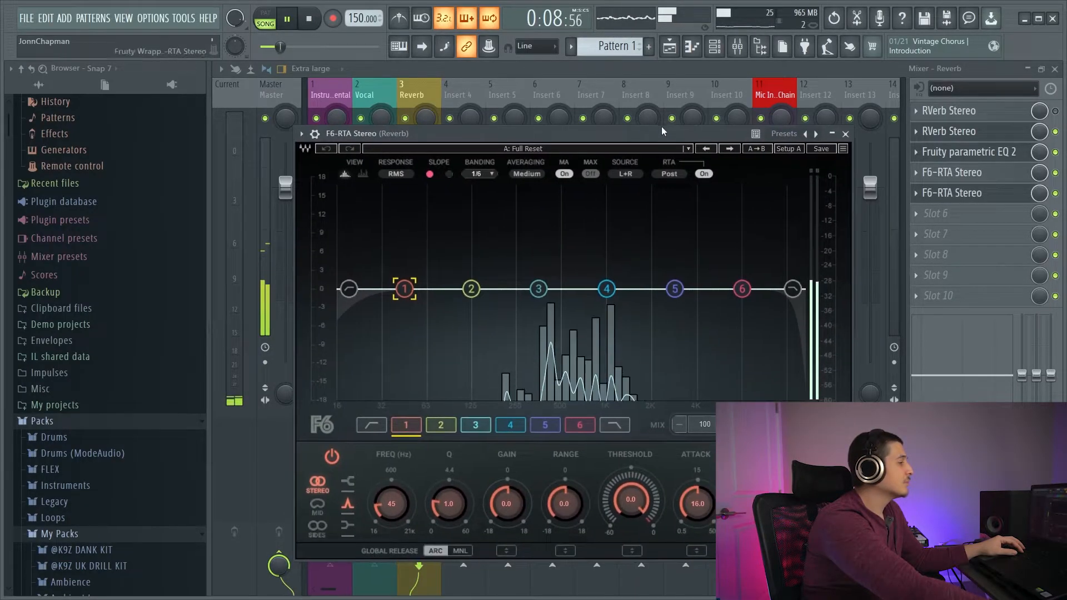
{"action": "left_click", "coordinate": [845, 135]}
{"action": "key", "text": "space"}
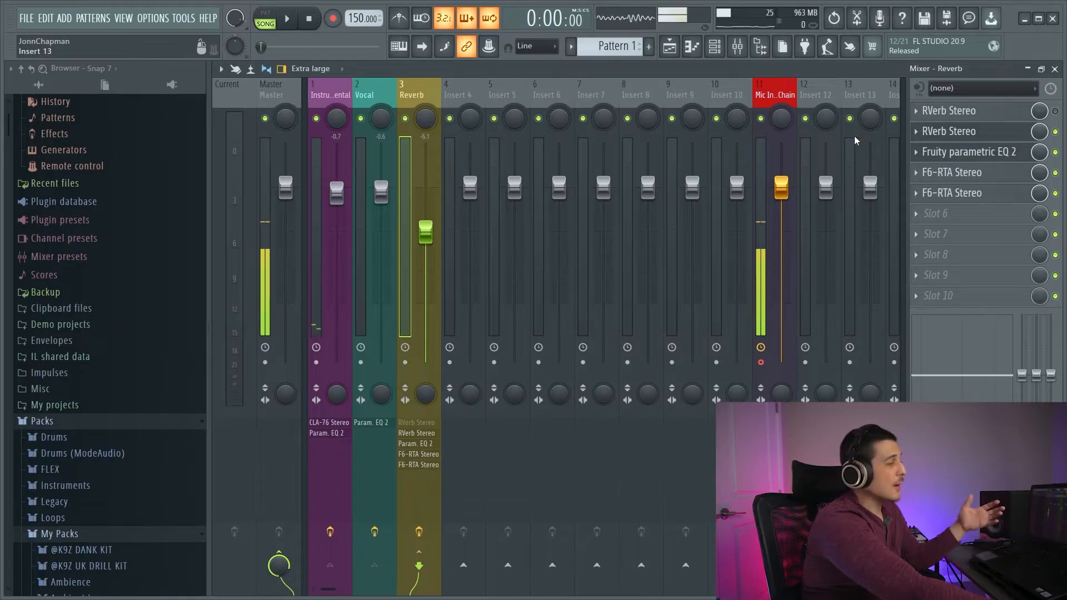
Set up band 1 at 280 Hz in Insert 3's fifth-slot F6-RTA, with threshold about -25.7 dB and range about -4.4 dB.
{"action": "left_click", "coordinate": [998, 193]}
{"action": "left_click_drag", "start_coordinate": [606, 145], "coordinate": [638, 110]}
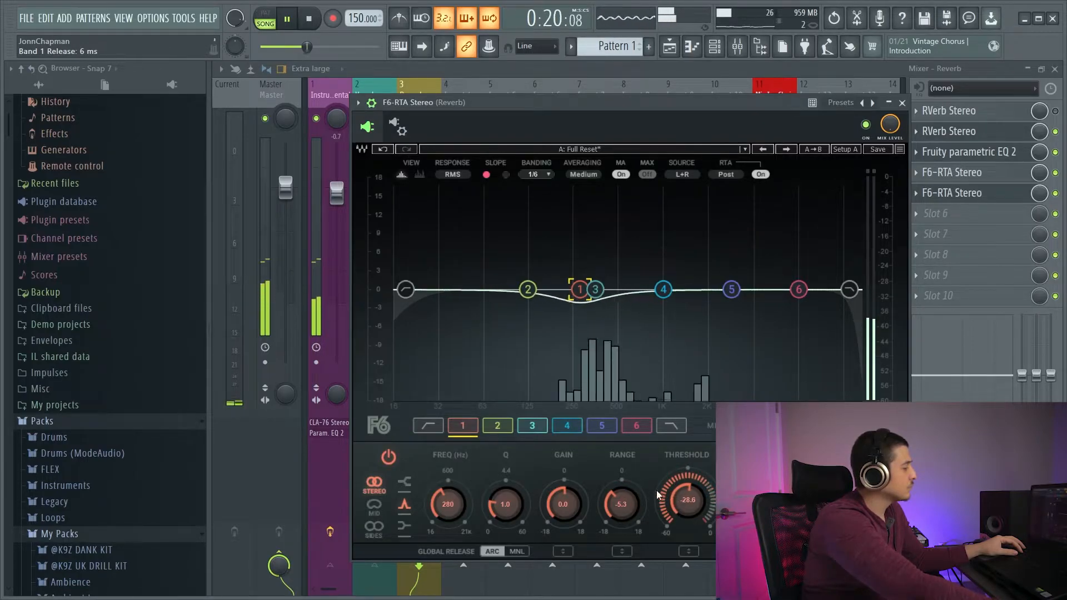
{"action": "left_click_drag", "start_coordinate": [695, 503], "coordinate": [694, 494]}
{"action": "left_click_drag", "start_coordinate": [644, 519], "coordinate": [644, 514]}
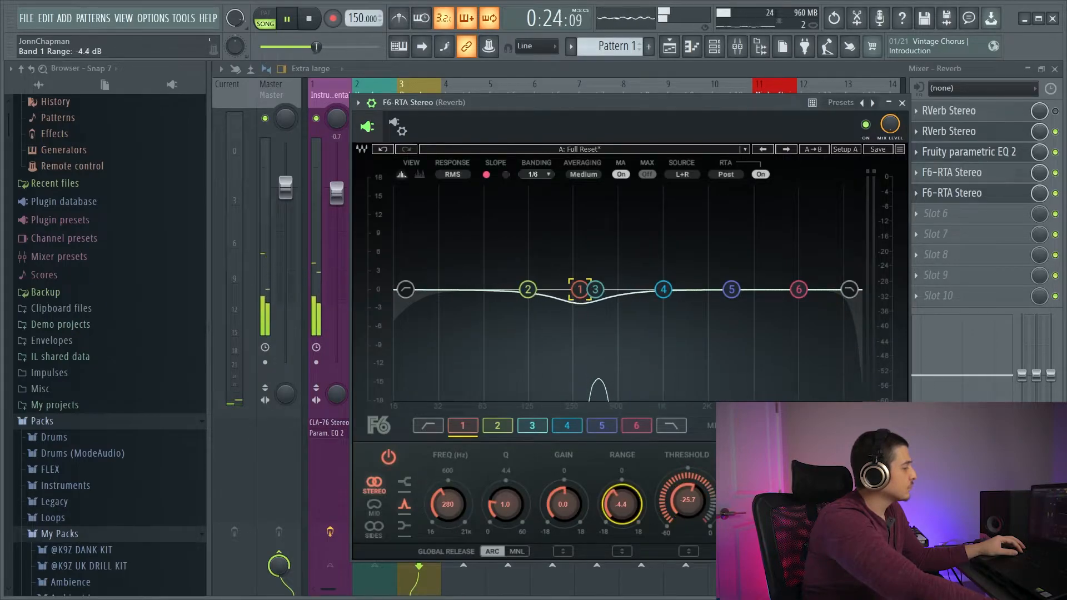
{"action": "left_click_drag", "start_coordinate": [523, 494], "coordinate": [523, 502]}
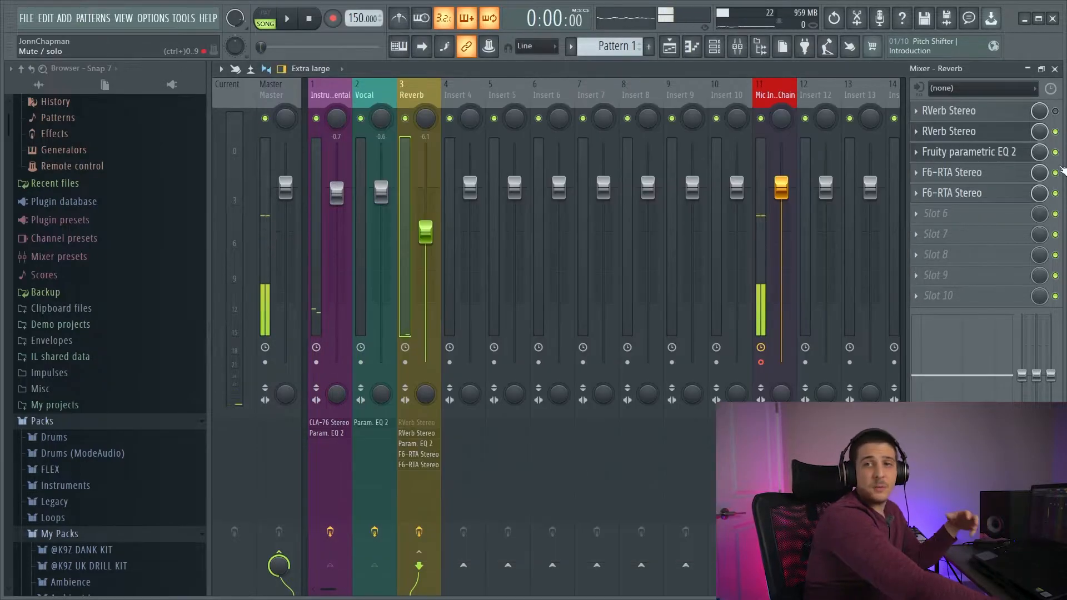
Compare the reverb with Insert 3's two F6-RTA effects bypassed and enabled during playback.
{"action": "left_click", "coordinate": [1056, 173]}
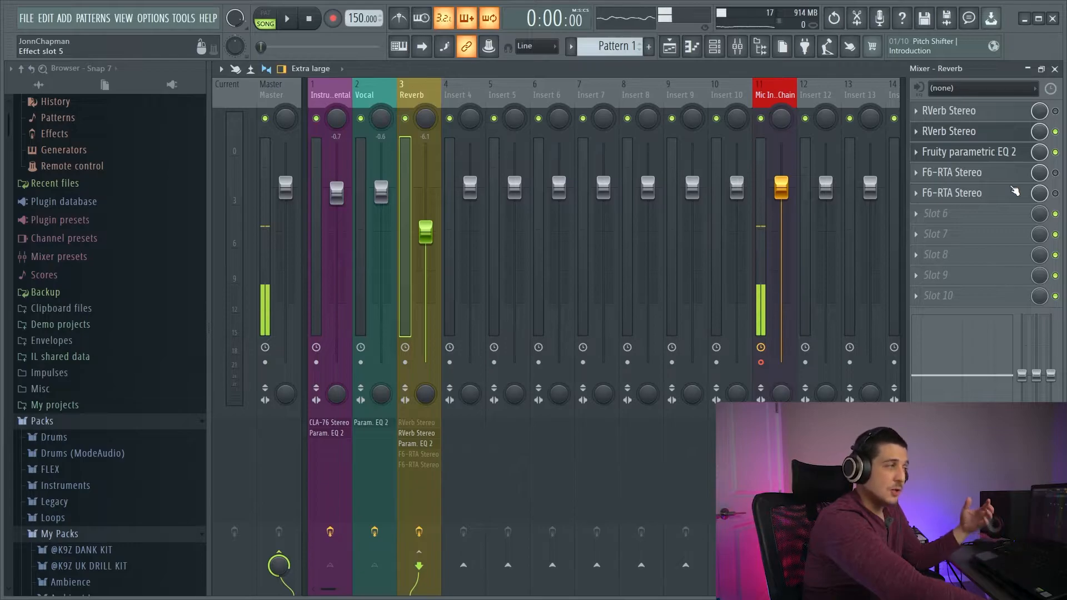
{"action": "key", "text": "space"}
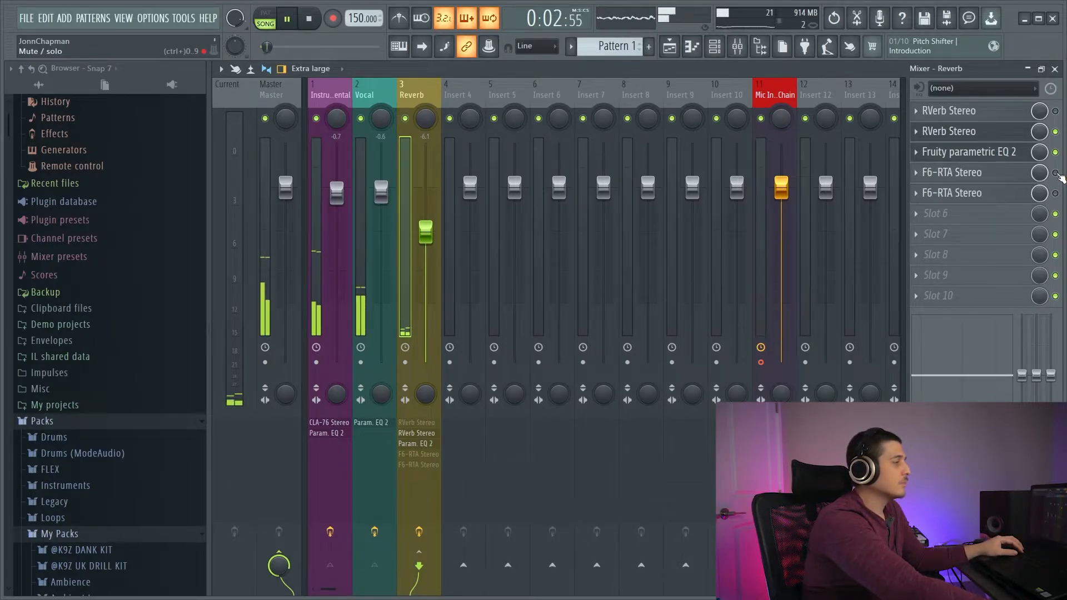
{"action": "key", "text": "space"}
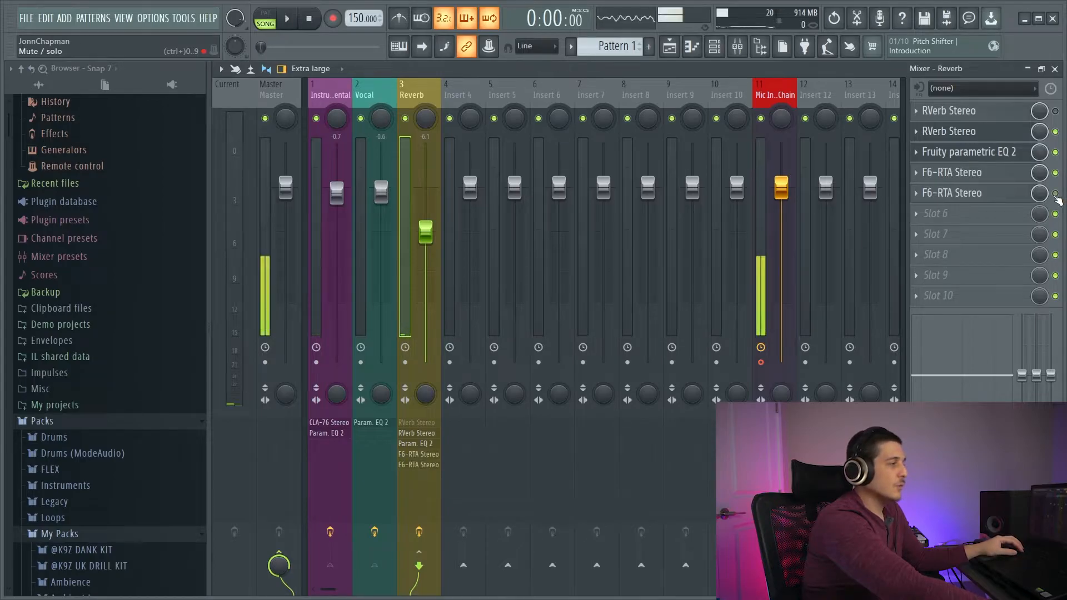
{"action": "key", "text": "space"}
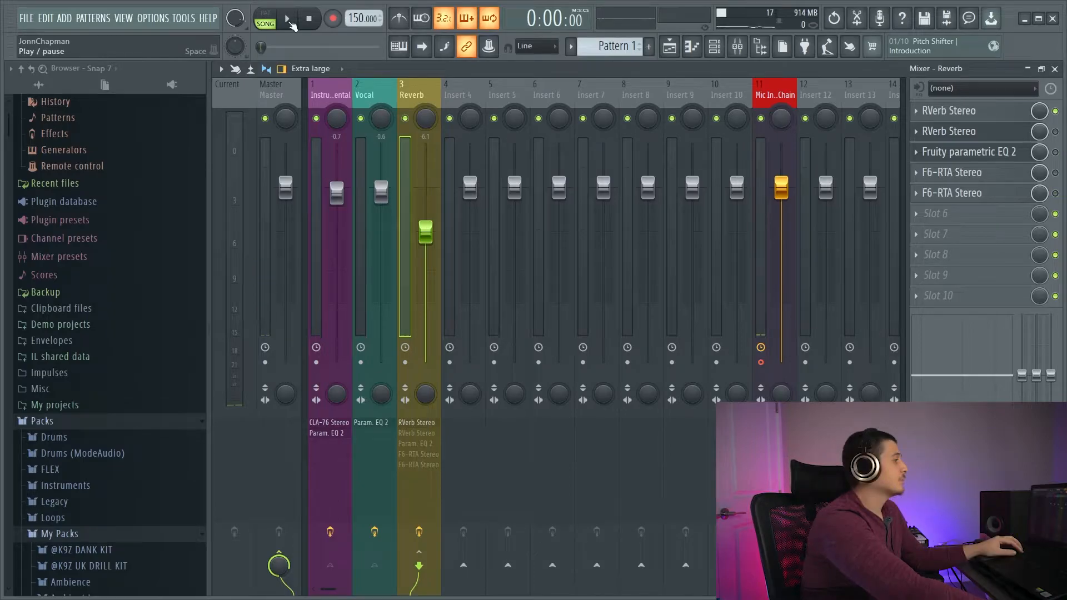
Play the song with only Insert 3's first RVerb Stereo, and again with the second RVerb, EQ and F6-RTA chain enabled.
{"action": "left_click", "coordinate": [289, 20]}
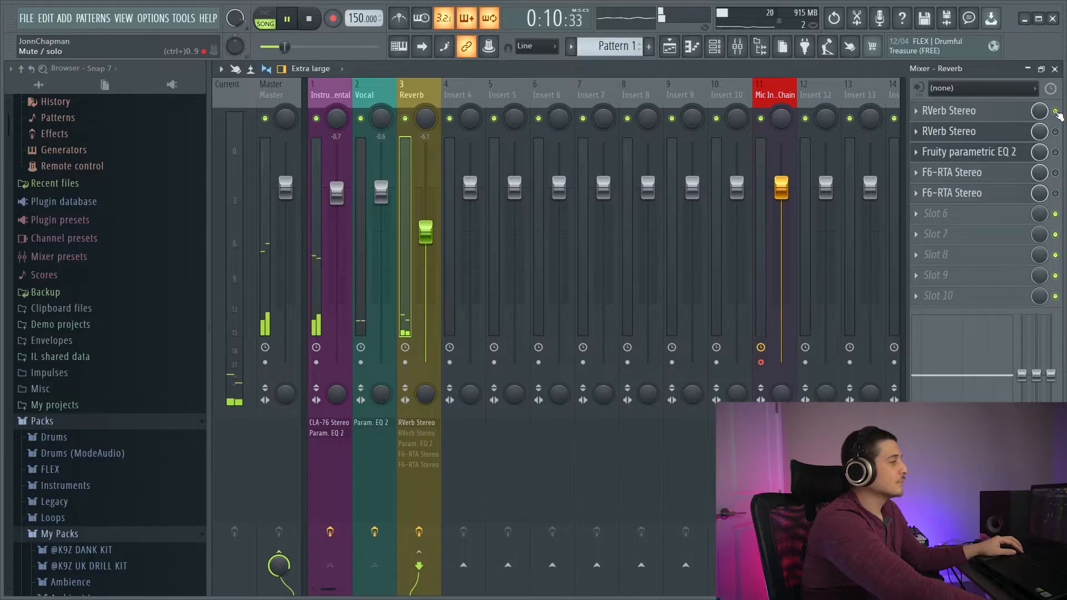
{"action": "key", "text": "space"}
{"action": "left_click", "coordinate": [1055, 131]}
{"action": "left_click", "coordinate": [1055, 151]}
{"action": "left_click", "coordinate": [1055, 172]}
{"action": "key", "text": "space"}
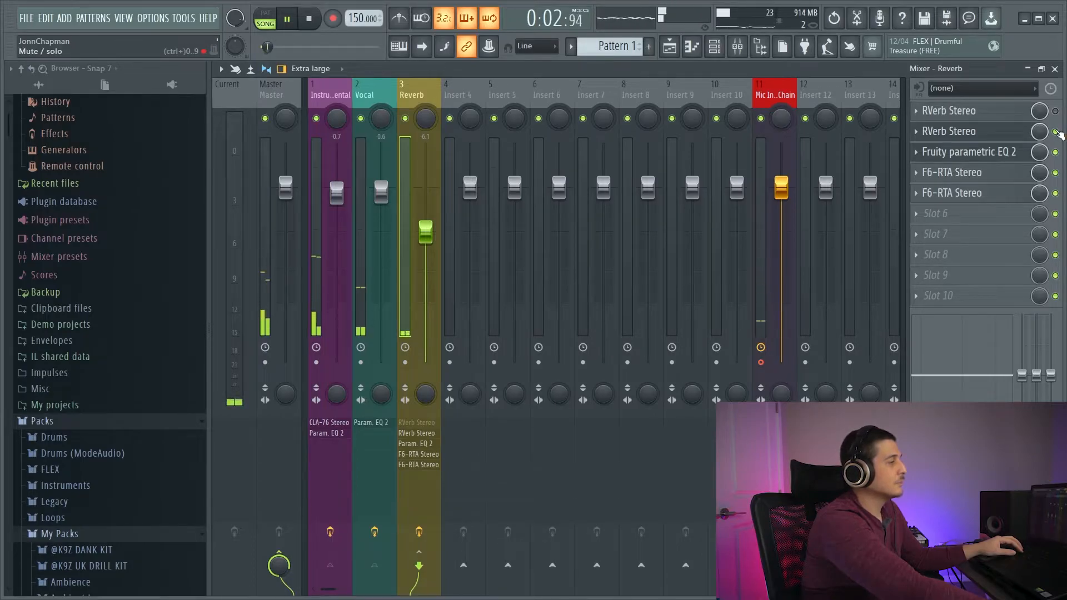
{"action": "key", "text": "space"}
Switch Insert 3 back to its first RVerb at -3.1 dB and play the song from bar 17 to compare it with the processed chain.
{"action": "left_click", "coordinate": [1055, 111], "text": "ctrl"}
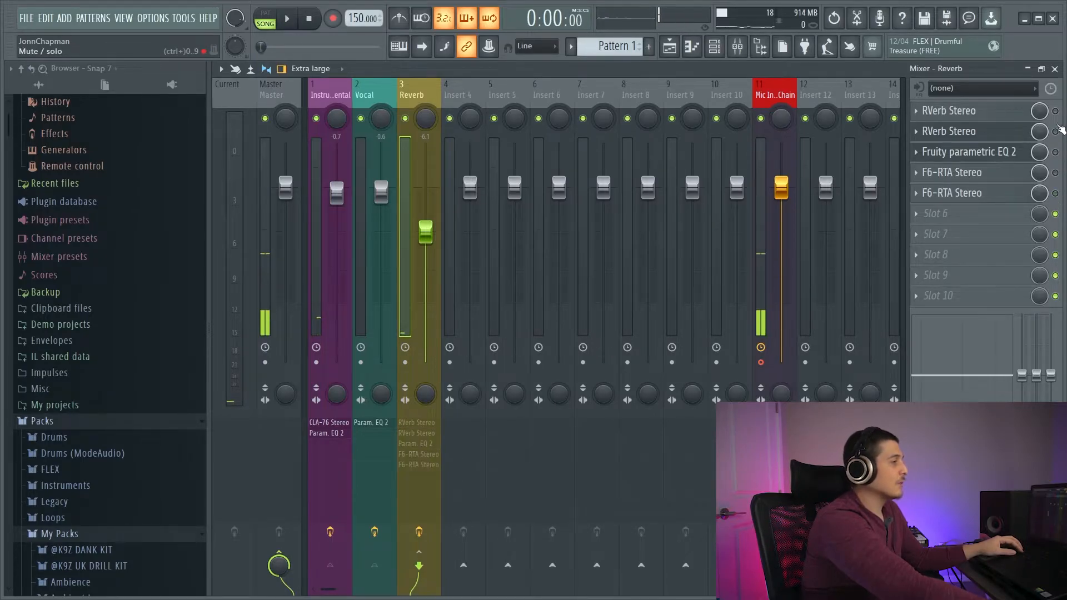
{"action": "left_click", "coordinate": [989, 111]}
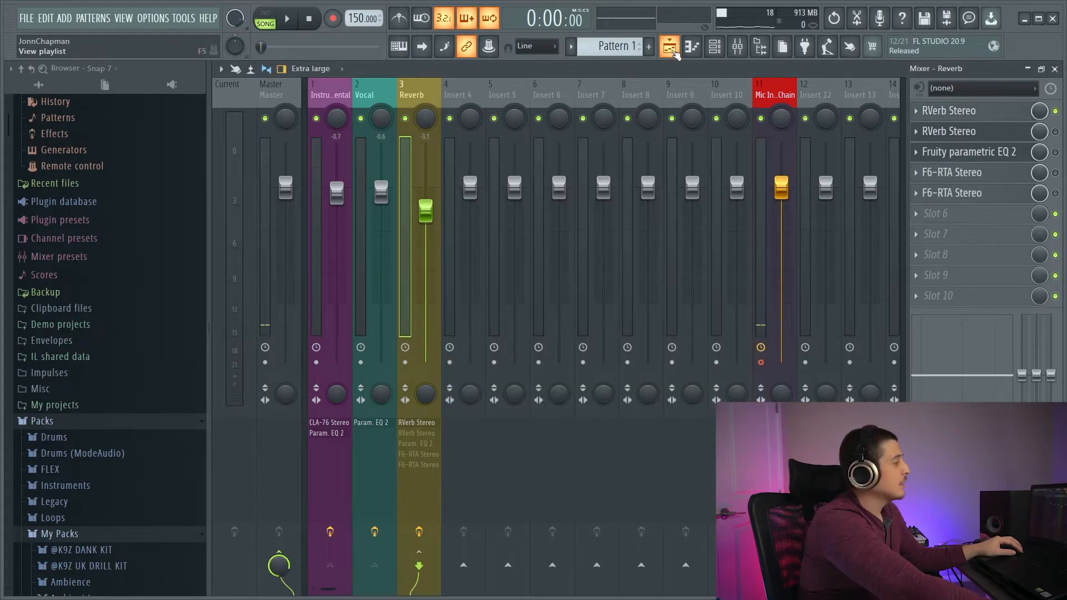
{"action": "left_click", "coordinate": [669, 46]}
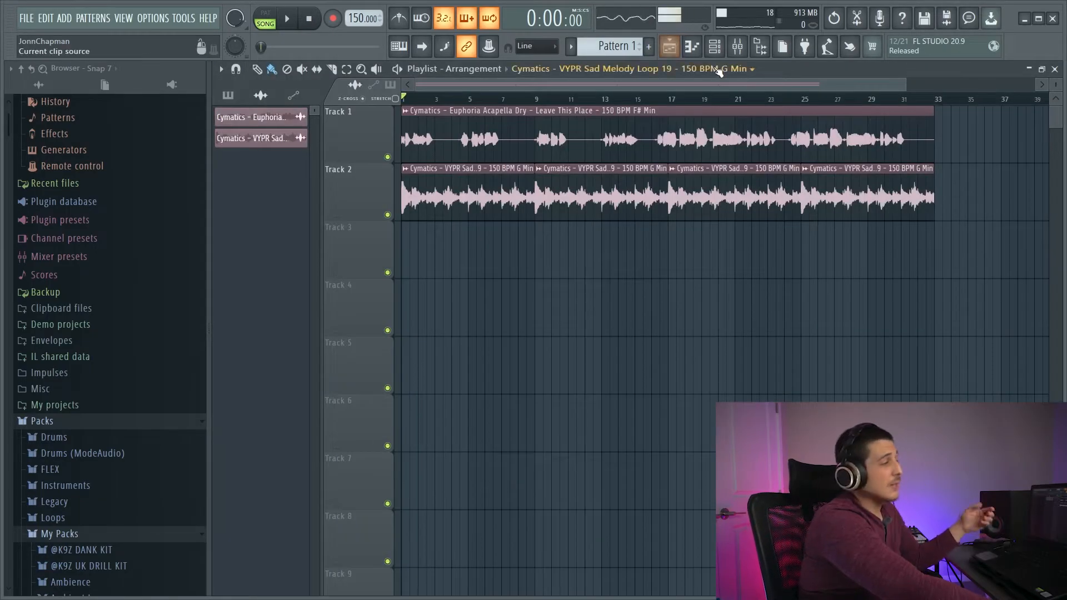
{"action": "left_click", "coordinate": [671, 101]}
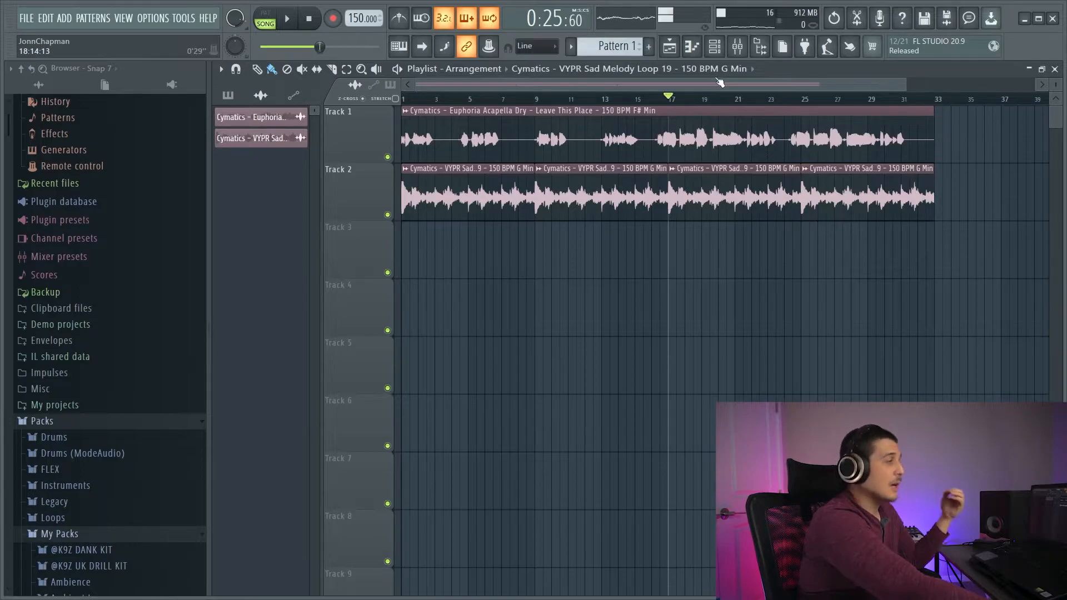
{"action": "key", "text": "space"}
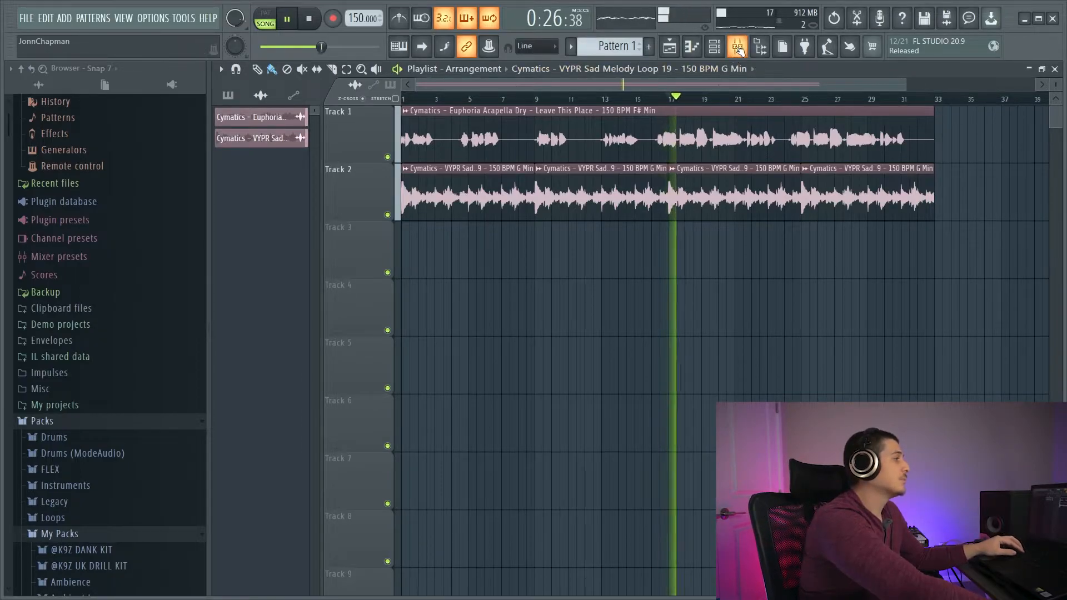
{"action": "left_click", "coordinate": [739, 49]}
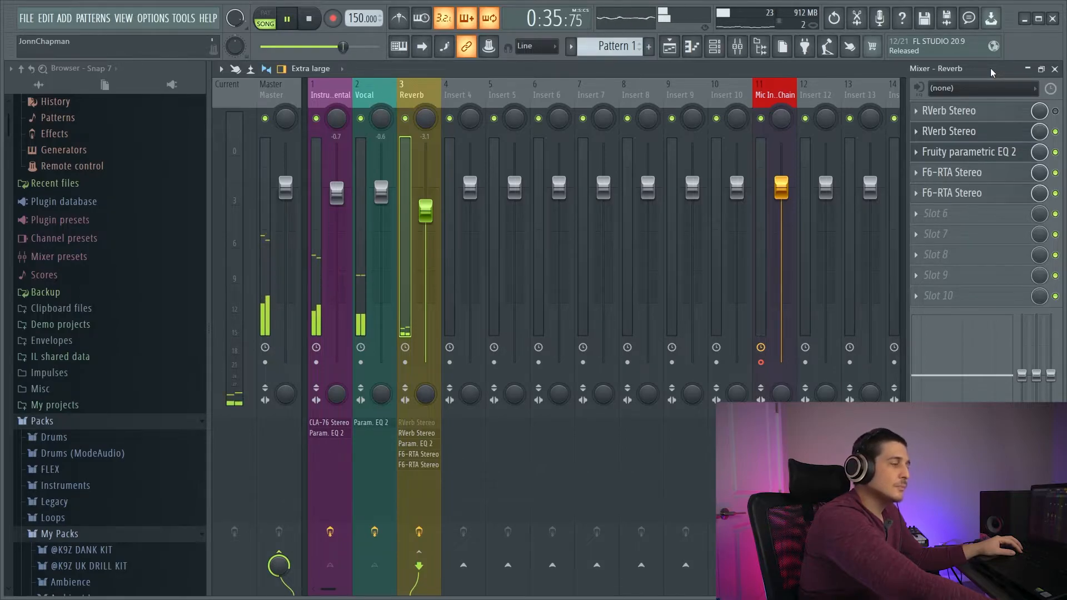
{"action": "key", "text": "space"}
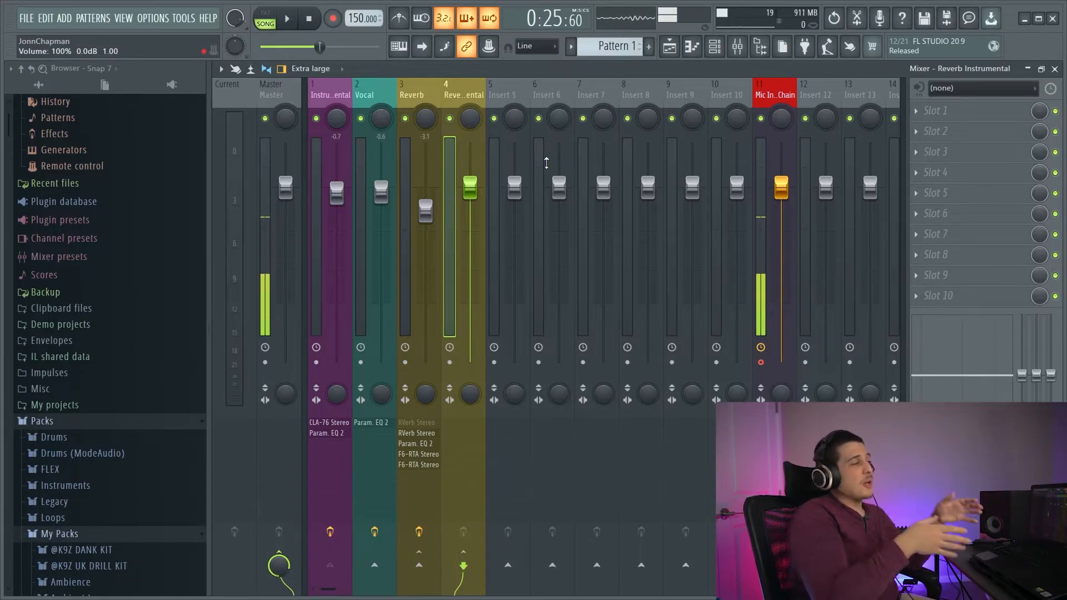
Load RVerb Stereo in the first slot of the Reverb Instrumental insert and bypass the RVerb Stereo in its third slot.
{"action": "left_click", "coordinate": [945, 111]}
{"action": "mouse_move", "coordinate": [944, 127]}
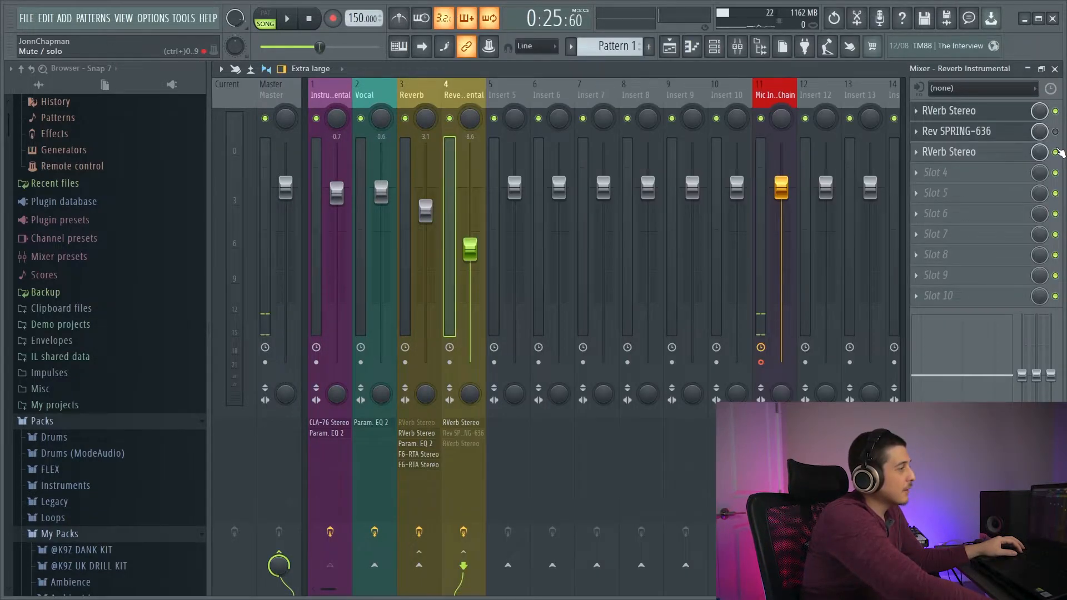
{"action": "left_click", "coordinate": [1055, 152]}
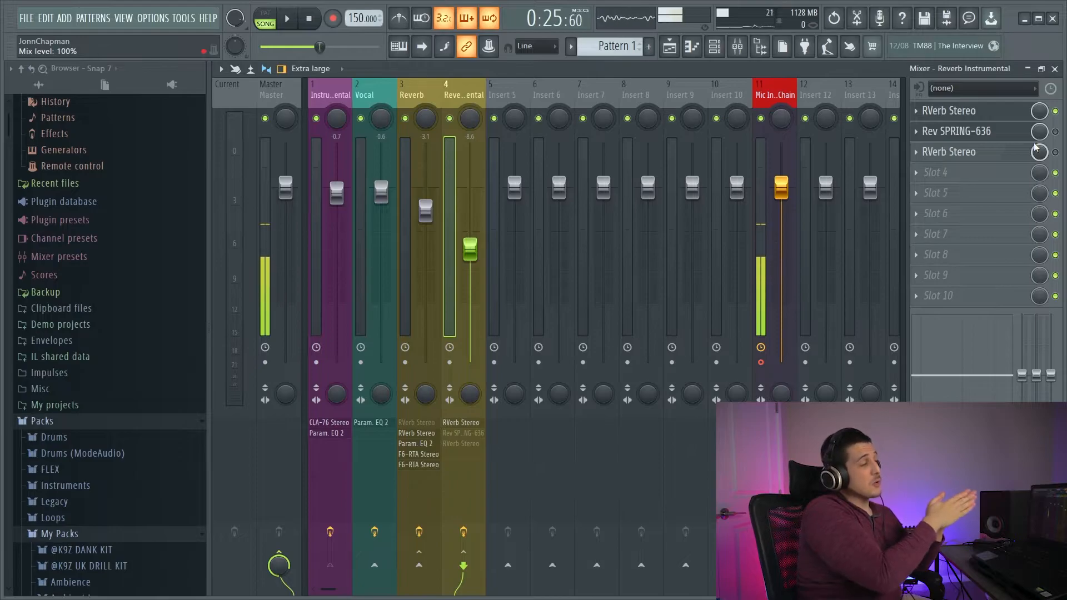
Toggle the Reverb Instrumental insert's first RVerb Stereo on and off during playback to compare the instrumental with and without it.
{"action": "key", "text": "space"}
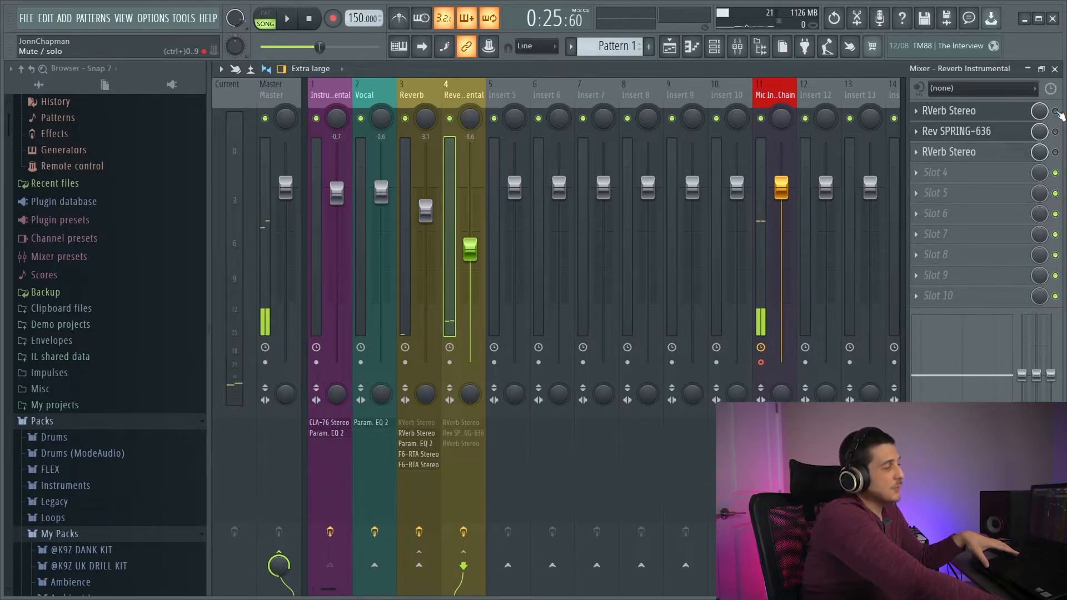
{"action": "key", "text": "space"}
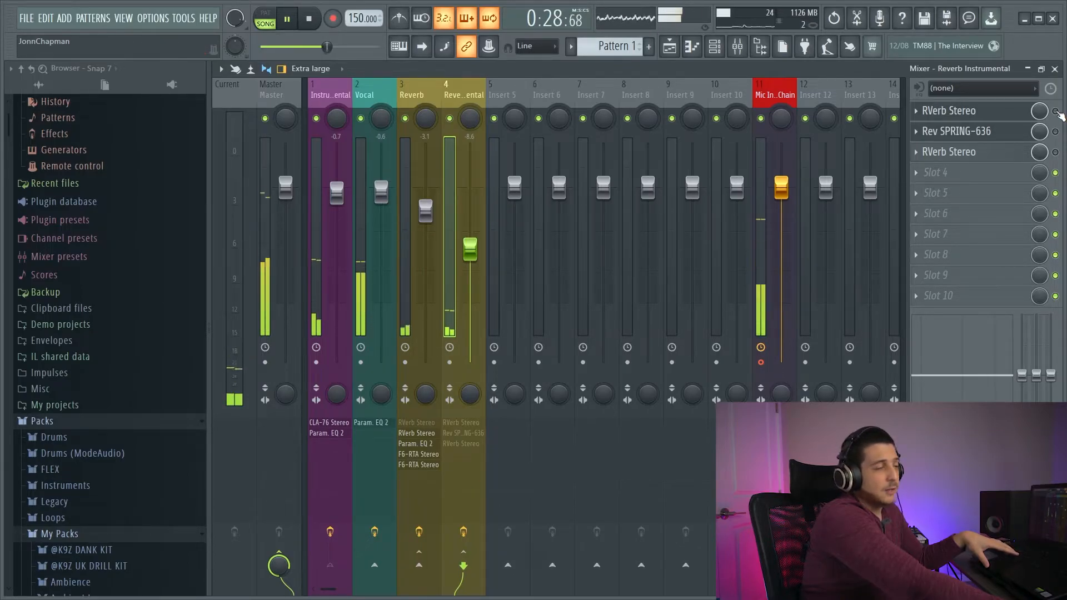
{"action": "left_click", "coordinate": [1055, 111]}
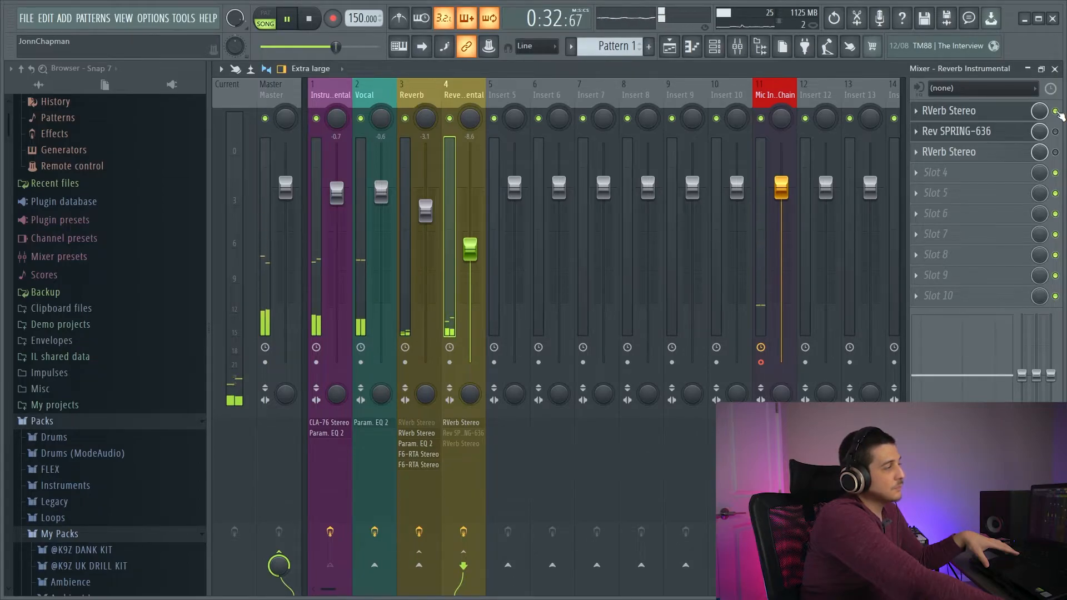
{"action": "left_click", "coordinate": [1055, 112]}
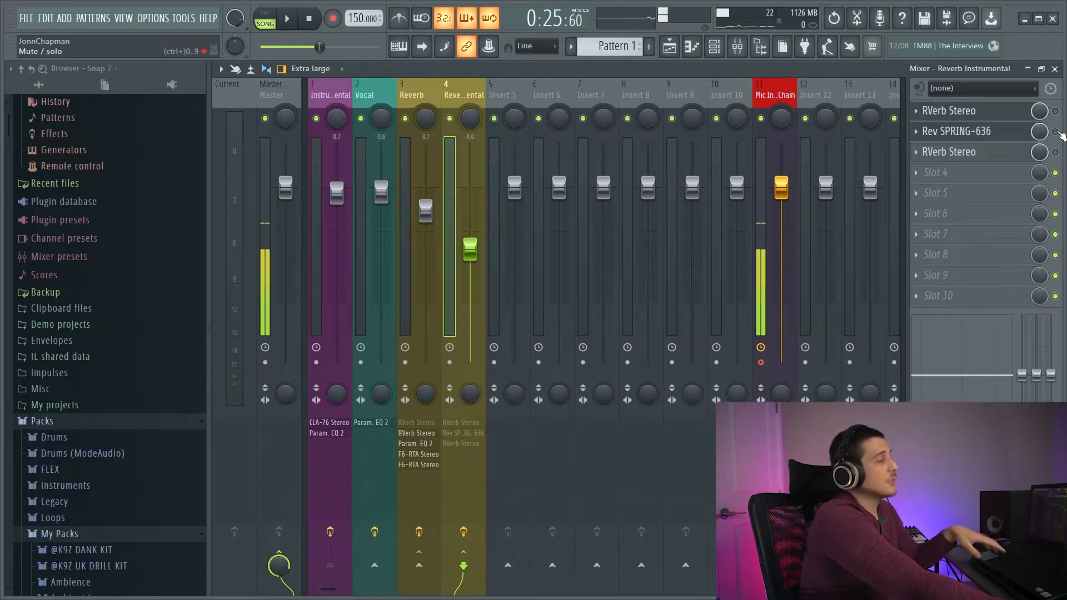
Enable Rev SPRING-636 on the Reverb Instrumental insert and play the song from bar 17 to audition it.
{"action": "left_click", "coordinate": [1055, 132]}
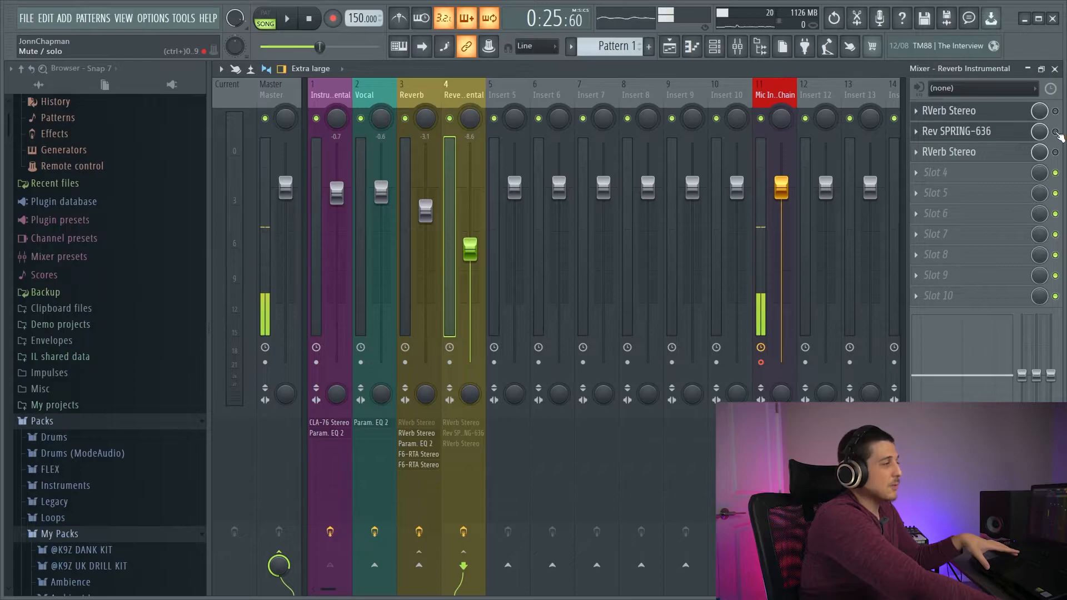
{"action": "key", "text": "space"}
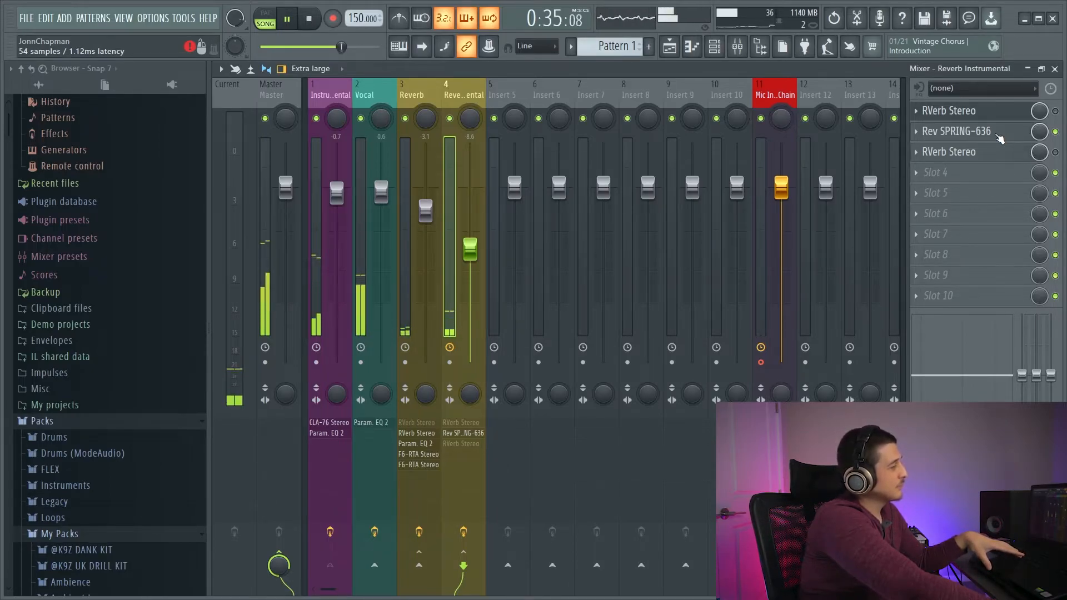
{"action": "key", "text": "space"}
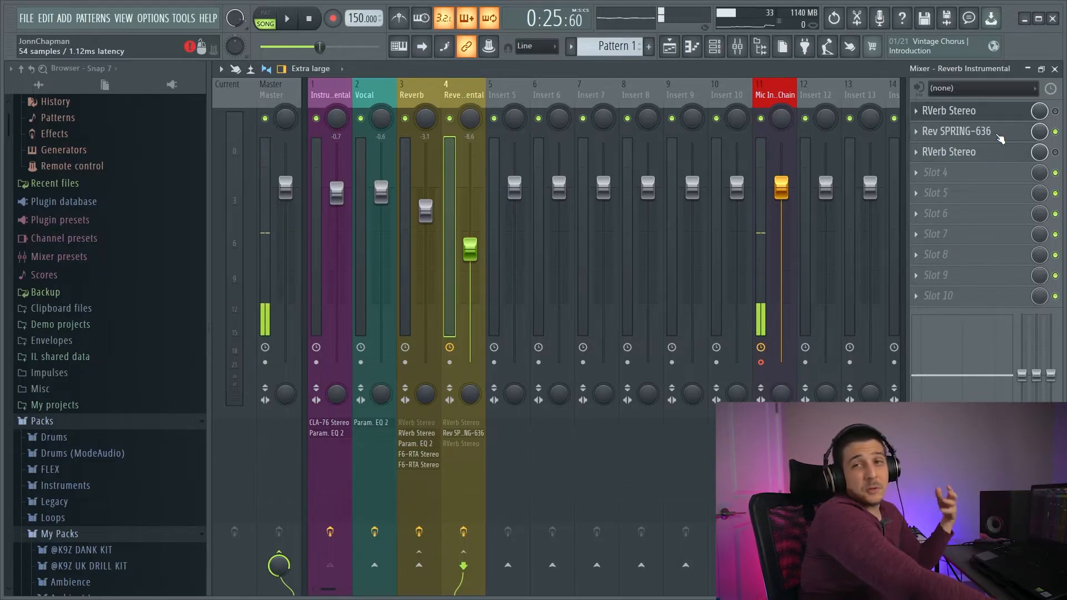
Play the song while switching the Reverb Instrumental insert from its first RVerb Stereo to Rev SPRING-636 to compare the two reverbs.
{"action": "right_click", "coordinate": [1055, 111]}
{"action": "key", "text": "space"}
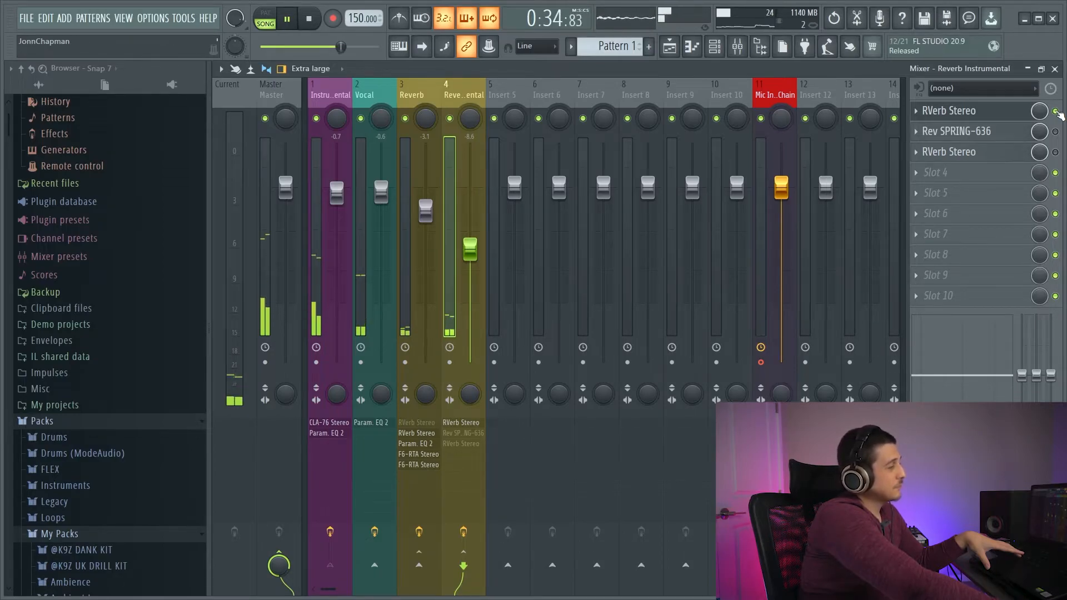
{"action": "left_click", "coordinate": [1056, 112]}
{"action": "left_click", "coordinate": [1056, 132]}
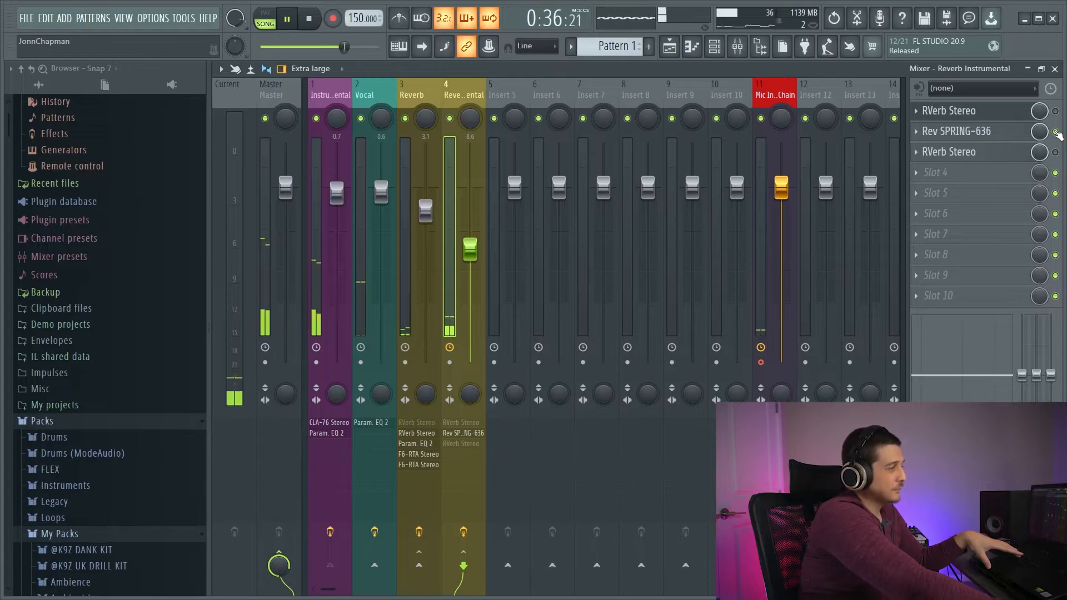
{"action": "key", "text": "space"}
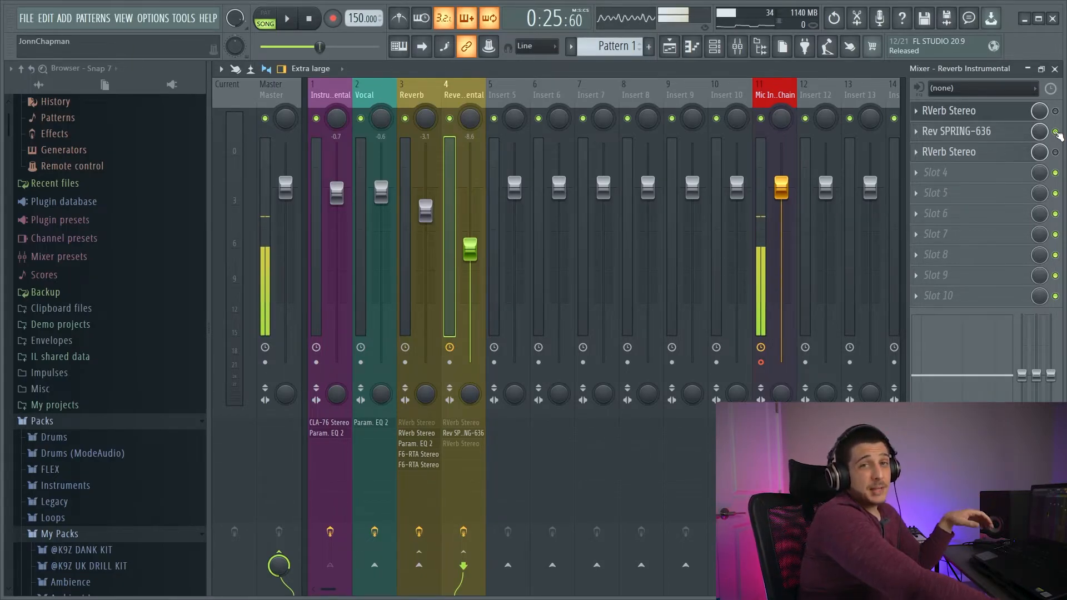
Bypass Rev SPRING-636, enable the third-slot RVerb Stereo on the Reverb Instrumental insert, and play the song to audition it.
{"action": "left_click", "coordinate": [1056, 132]}
{"action": "left_click", "coordinate": [1055, 152]}
{"action": "key", "text": "space"}
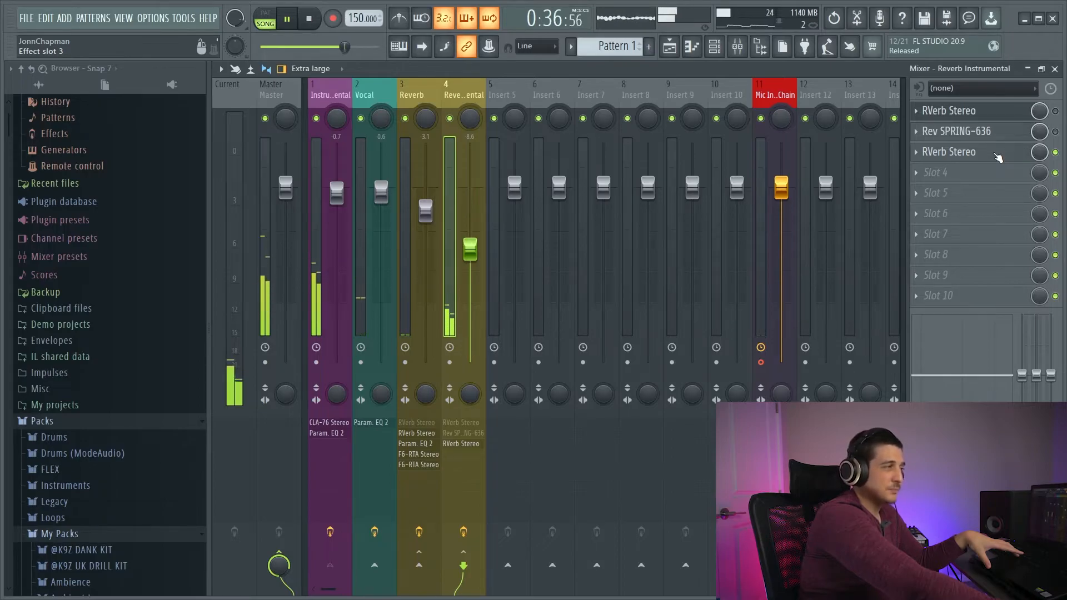
{"action": "key", "text": "space"}
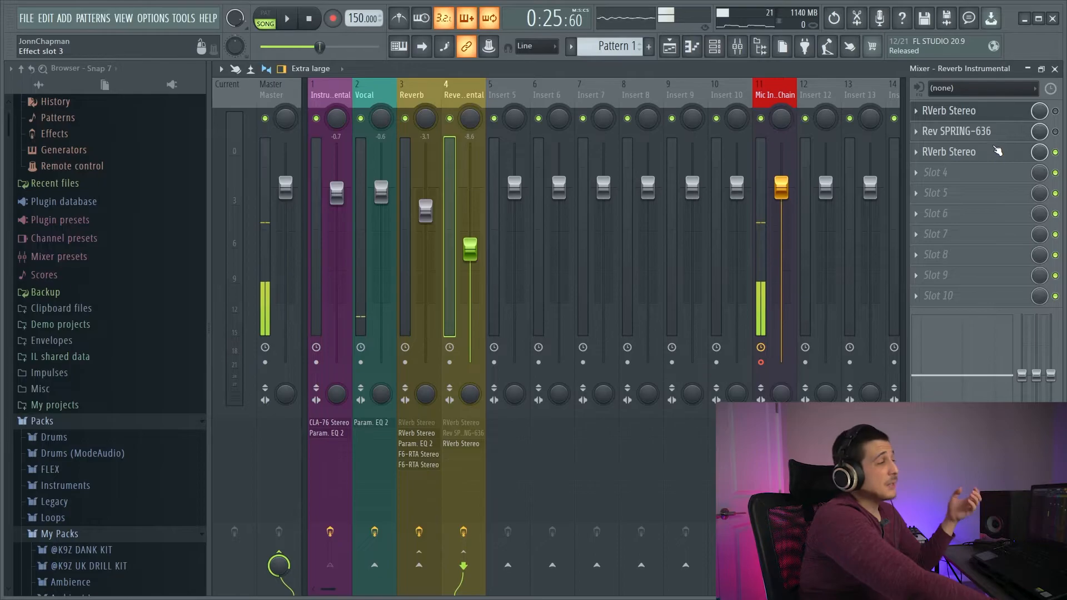
Examine the reverb type and settings of the third-slot RVerb Stereo on the Reverb Instrumental insert, and close it.
{"action": "left_click", "coordinate": [993, 158]}
{"action": "left_click", "coordinate": [993, 158]}
{"action": "left_click", "coordinate": [992, 158]}
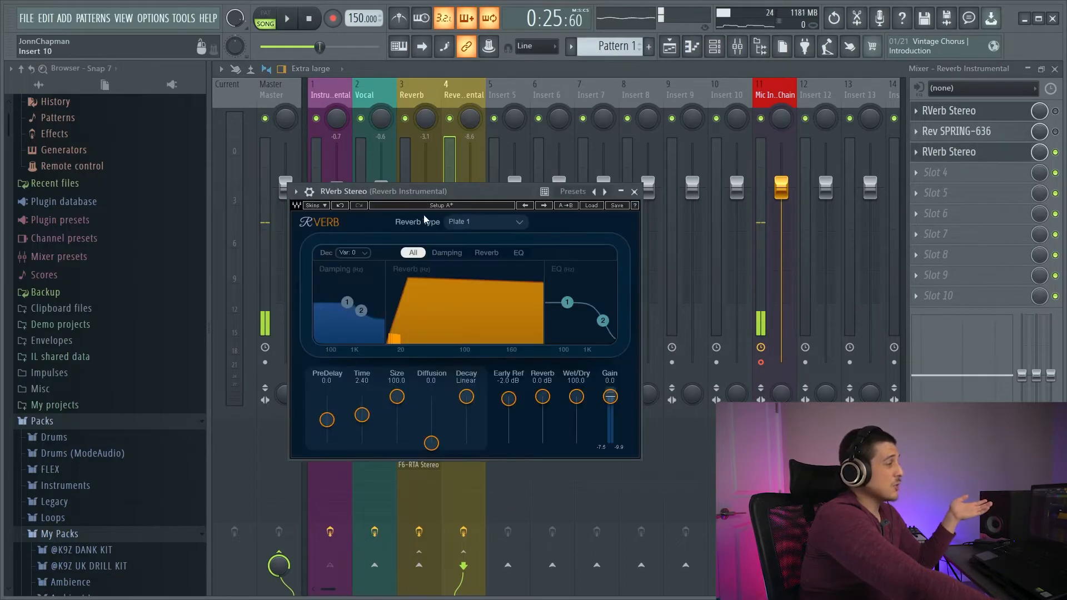
{"action": "left_click_drag", "start_coordinate": [435, 198], "coordinate": [514, 185]}
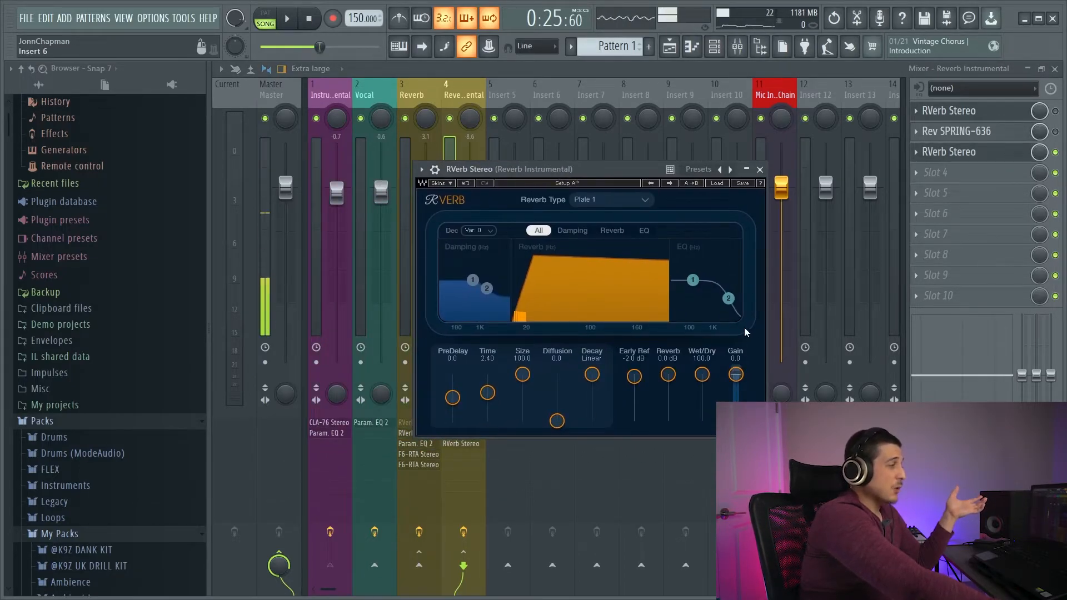
{"action": "left_click", "coordinate": [760, 169]}
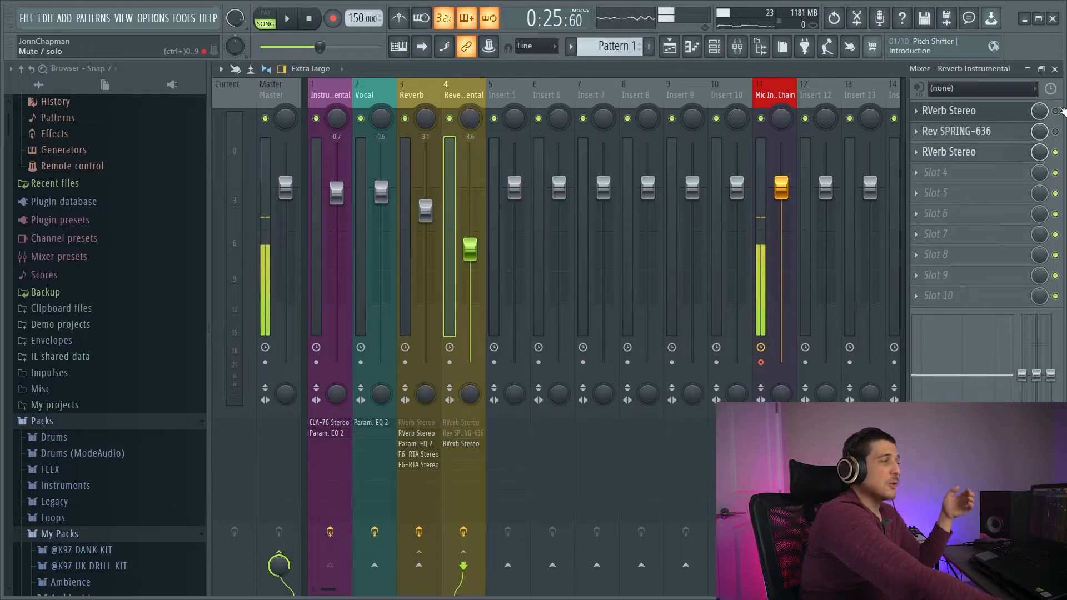
Compare the Reverb Instrumental insert's first and third RVerb Stereo during playback, ending with only the third one enabled.
{"action": "left_click", "coordinate": [1056, 153]}
{"action": "key", "text": "space"}
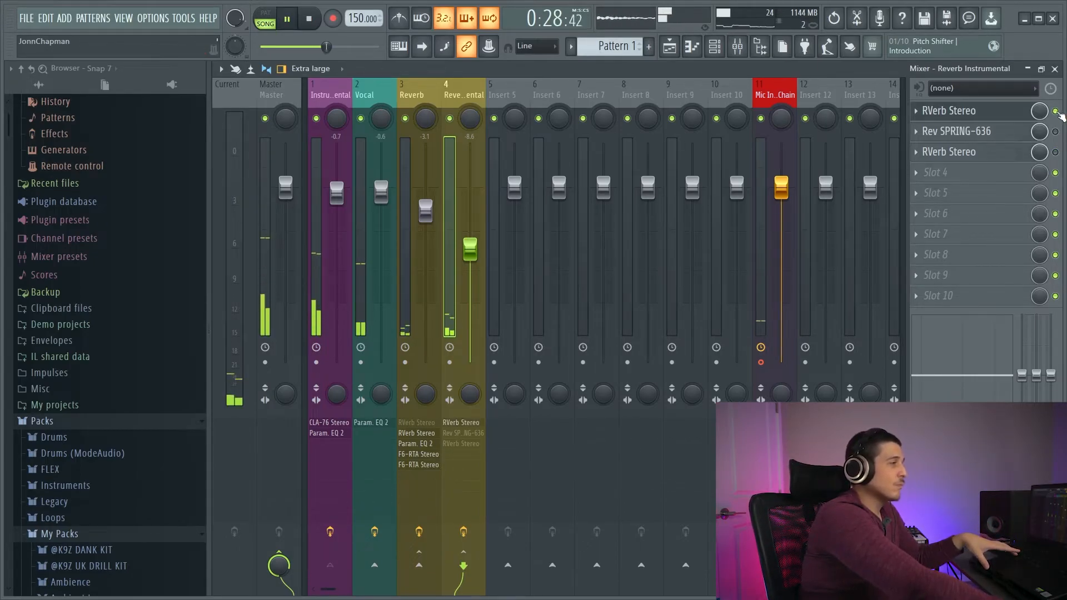
{"action": "left_click", "coordinate": [1055, 112]}
{"action": "left_click", "coordinate": [1055, 152]}
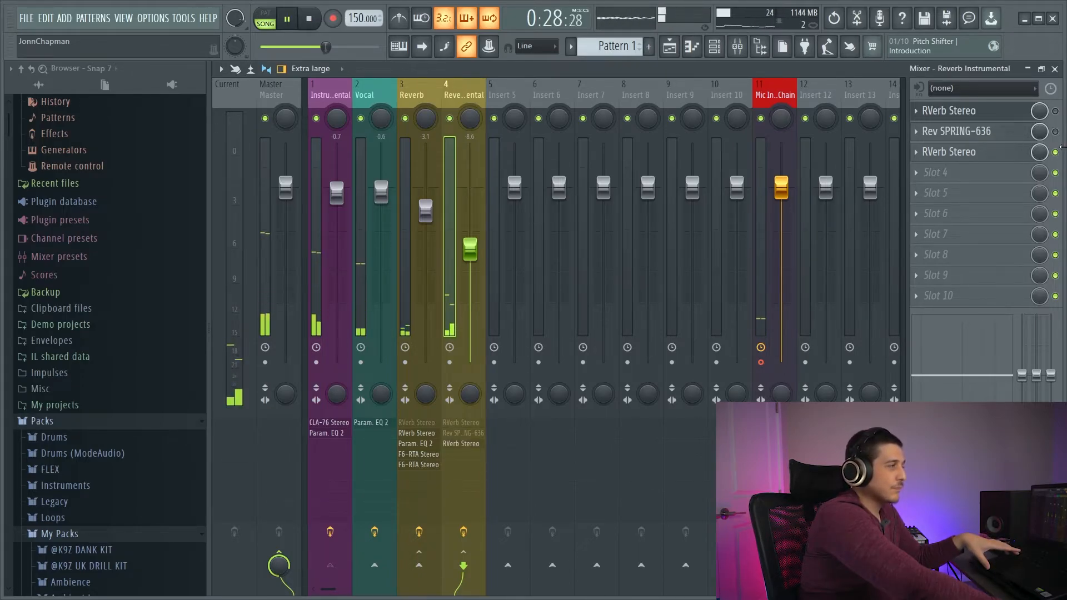
{"action": "key", "text": "space"}
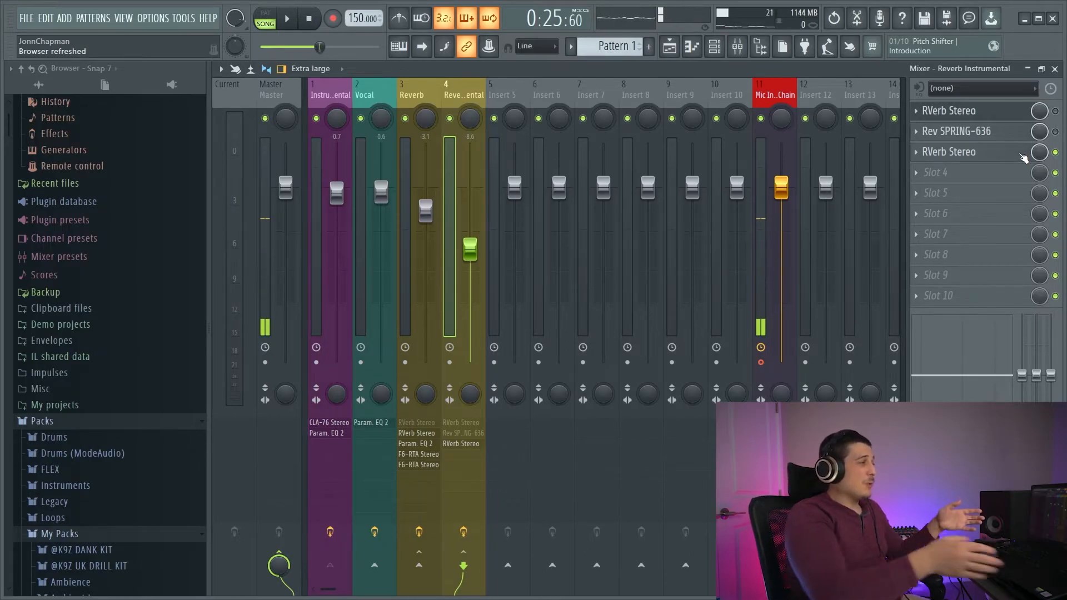
Open the vocal Reverb insert's active RVerb Stereo, set its reverb type to Chamber, and play the song to audition it.
{"action": "left_click", "coordinate": [385, 100]}
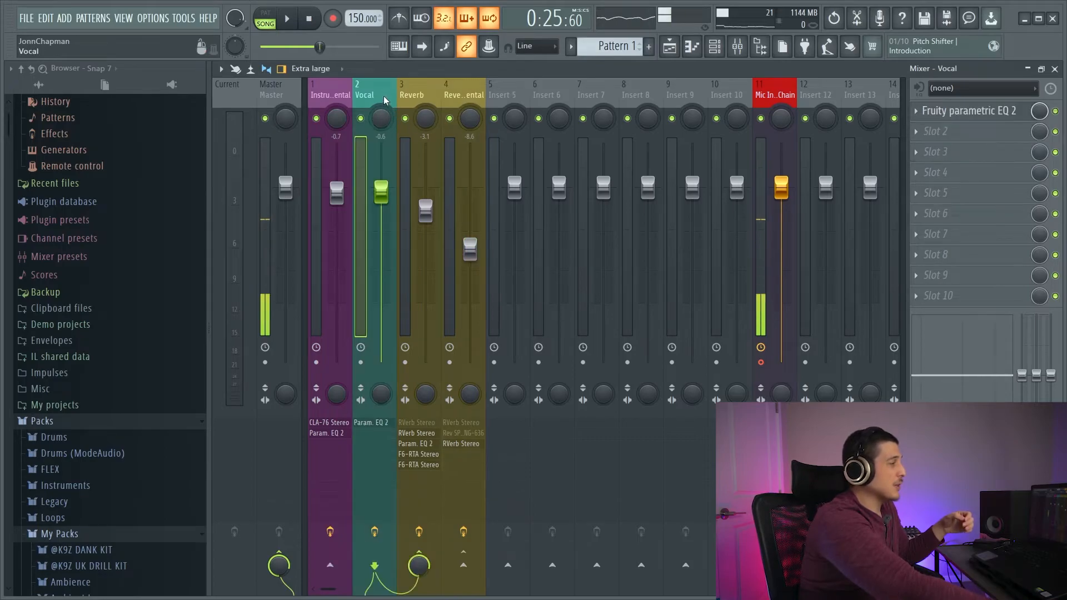
{"action": "left_click", "coordinate": [980, 112]}
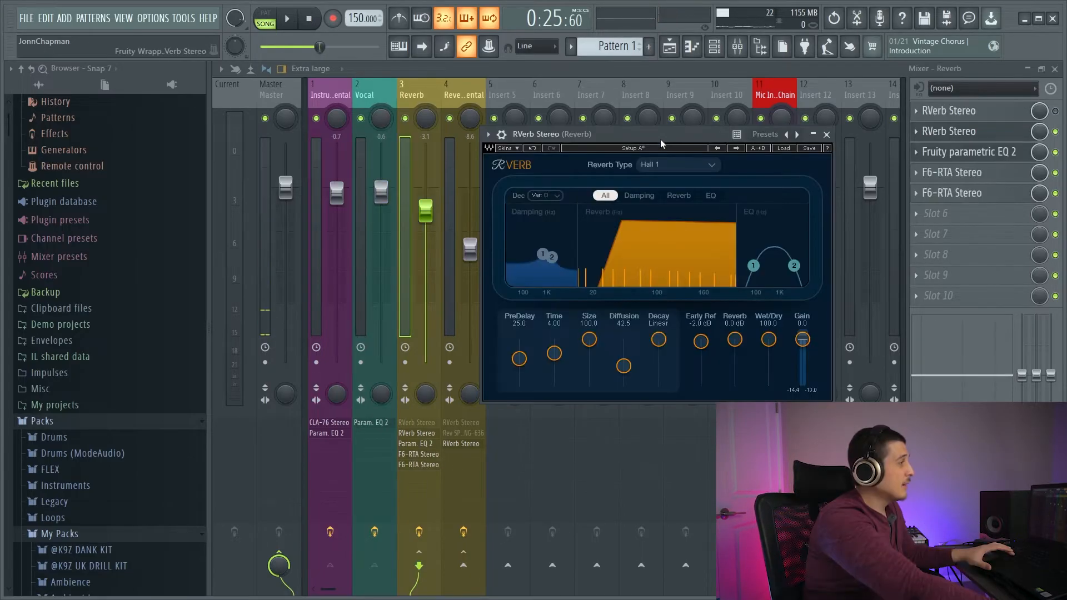
{"action": "left_click_drag", "start_coordinate": [662, 138], "coordinate": [691, 112]}
{"action": "scroll", "coordinate": [726, 139], "scroll_direction": "down", "scroll_amount": 1}
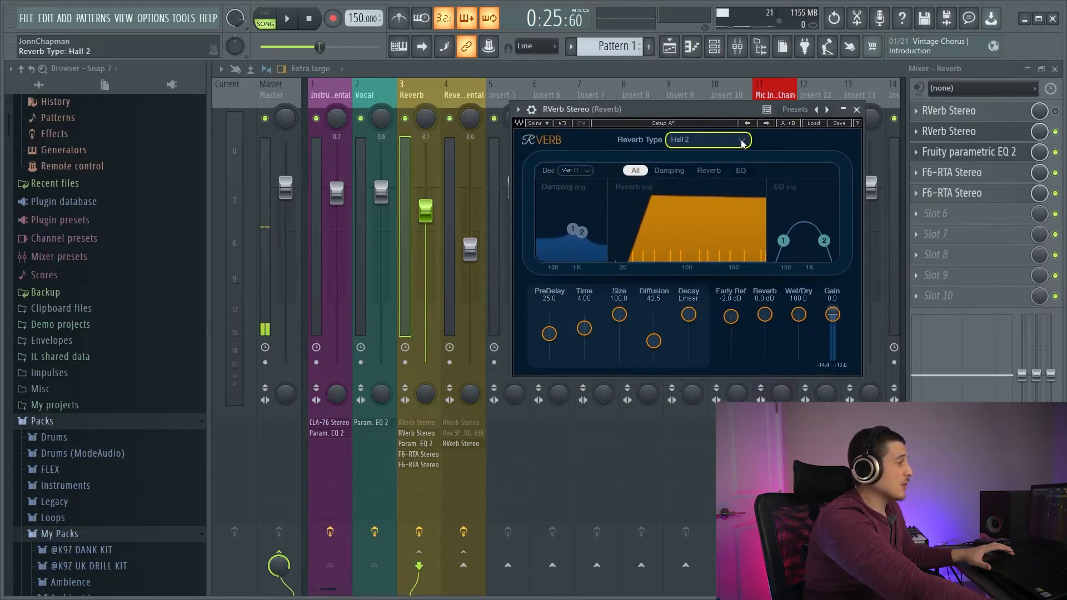
{"action": "left_click", "coordinate": [742, 141]}
{"action": "left_click", "coordinate": [714, 198]}
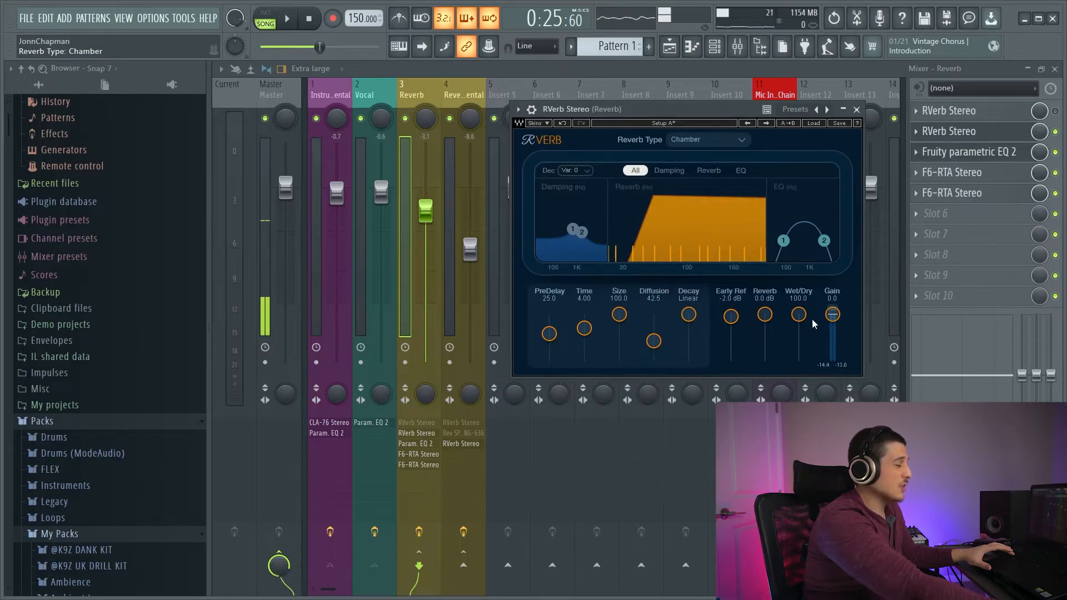
{"action": "mouse_move", "coordinate": [705, 109]}
{"action": "left_mouse_down"}
{"action": "mouse_move", "coordinate": [680, 104]}
{"action": "mouse_move", "coordinate": [706, 113]}
{"action": "left_mouse_up"}
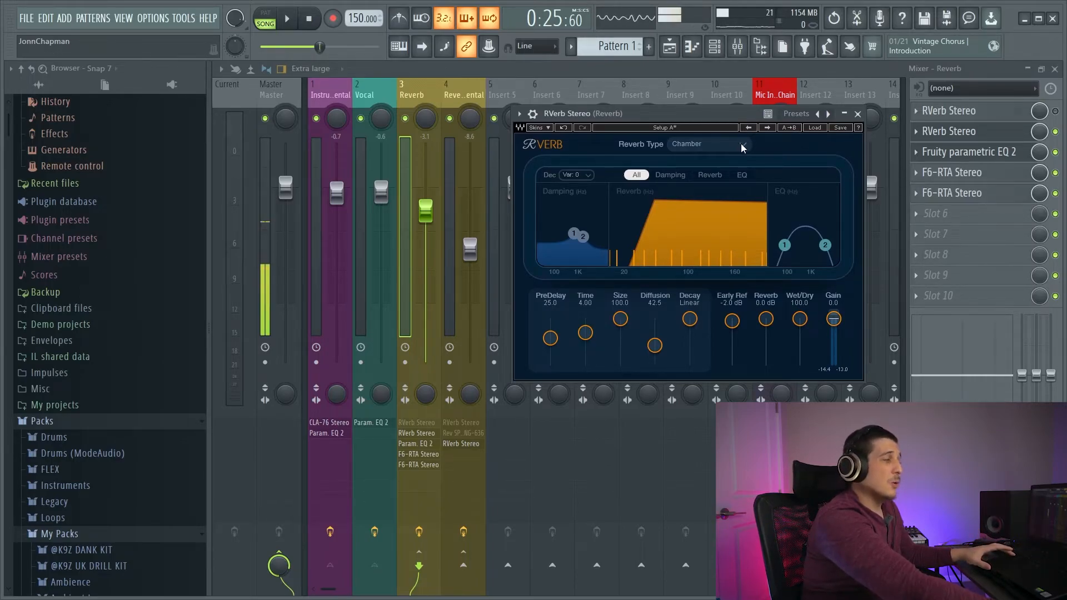
{"action": "key", "text": "space"}
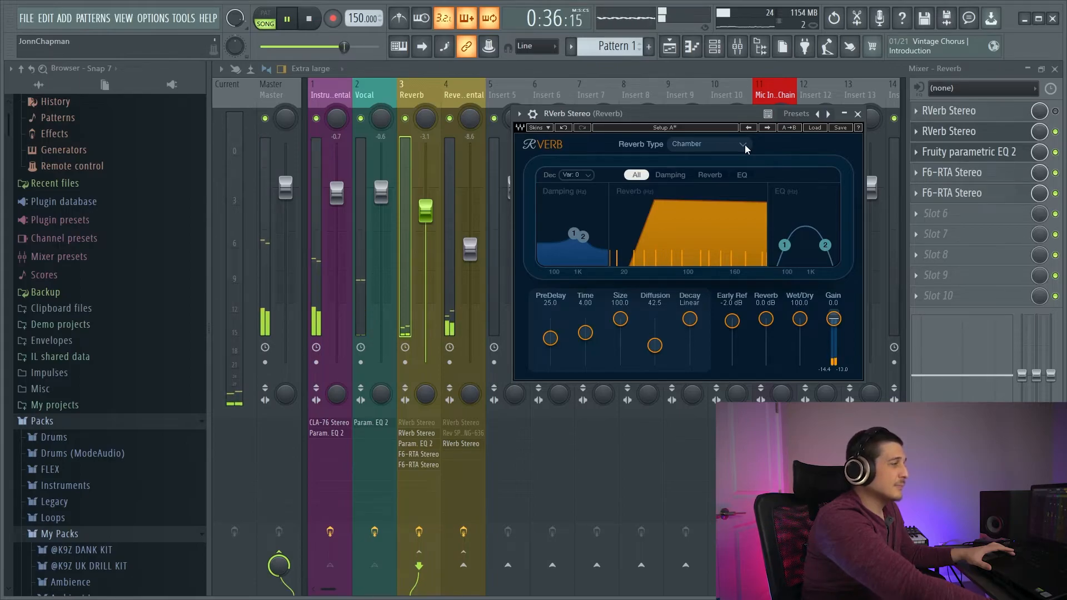
{"action": "key", "text": "space"}
Set the vocal RVerb Stereo's reverb type back to Hall 1 and play the song to compare it with Chamber.
{"action": "left_click", "coordinate": [744, 144]}
{"action": "left_click", "coordinate": [719, 161]}
{"action": "key", "text": "space"}
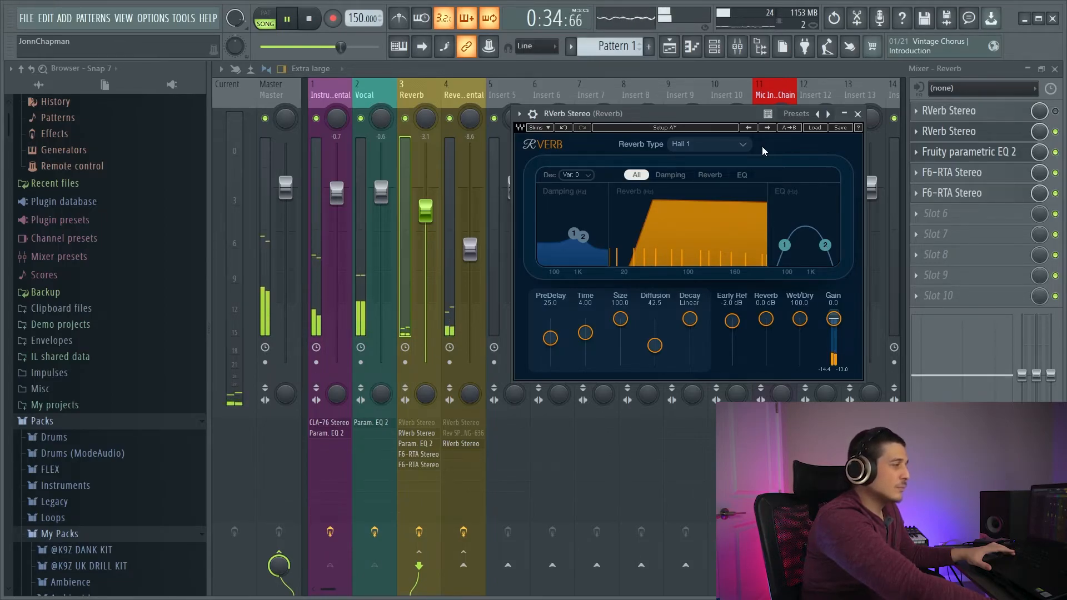
{"action": "key", "text": "space"}
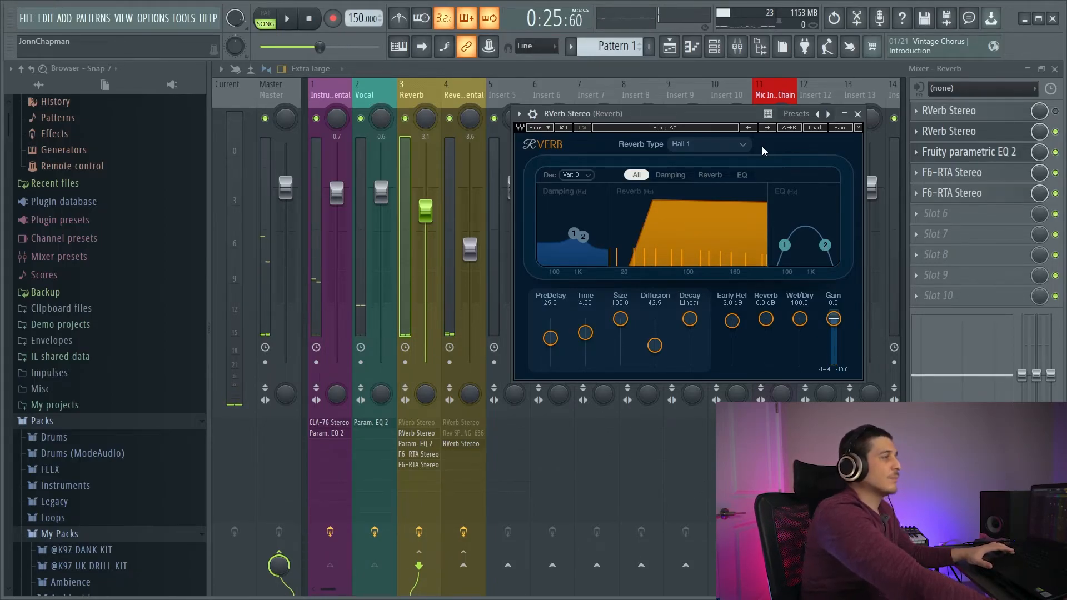